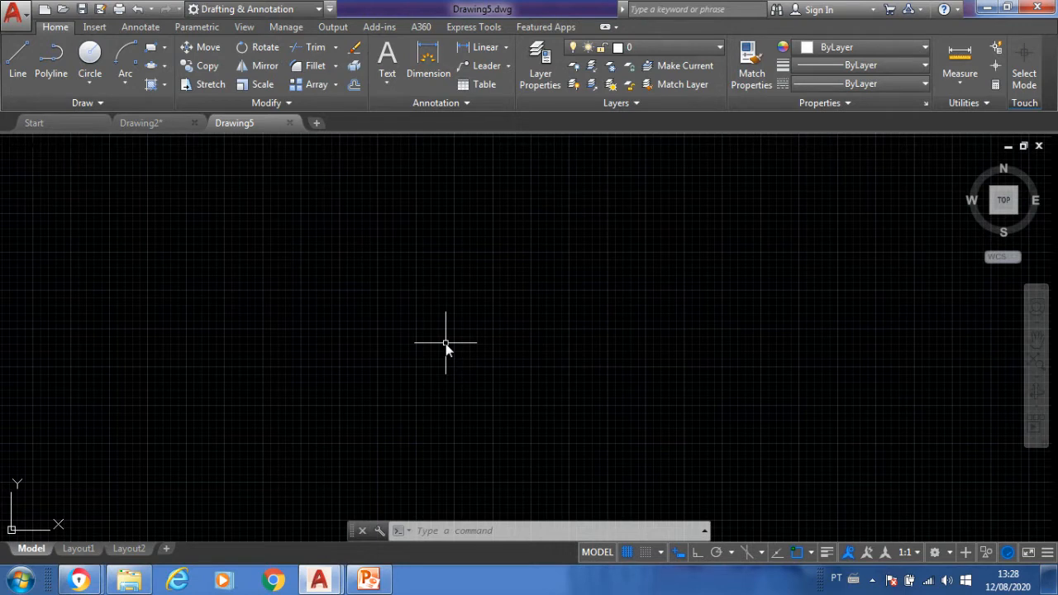
Step: Place two separate points side by side in the upper part of the drawing with the Point command
{"action": "type", "text": "PO"}
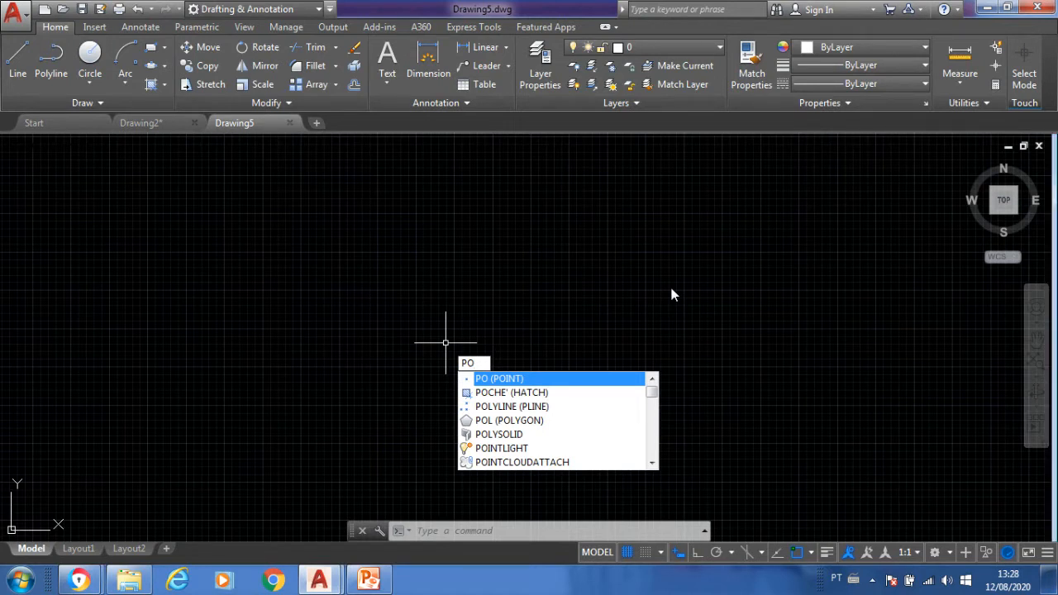
{"action": "key", "text": "Return"}
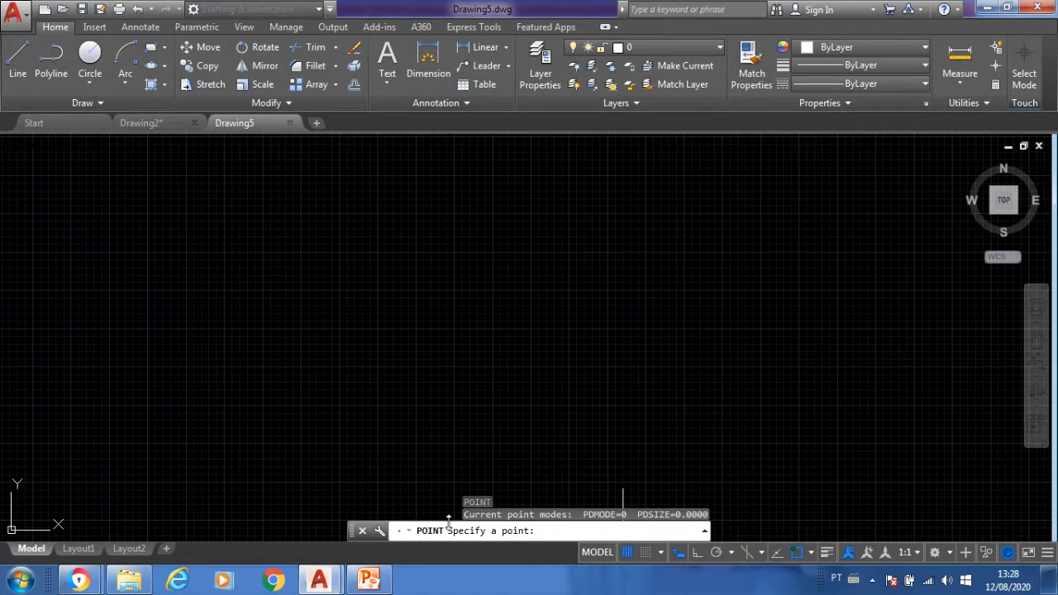
{"action": "left_click", "coordinate": [317, 270]}
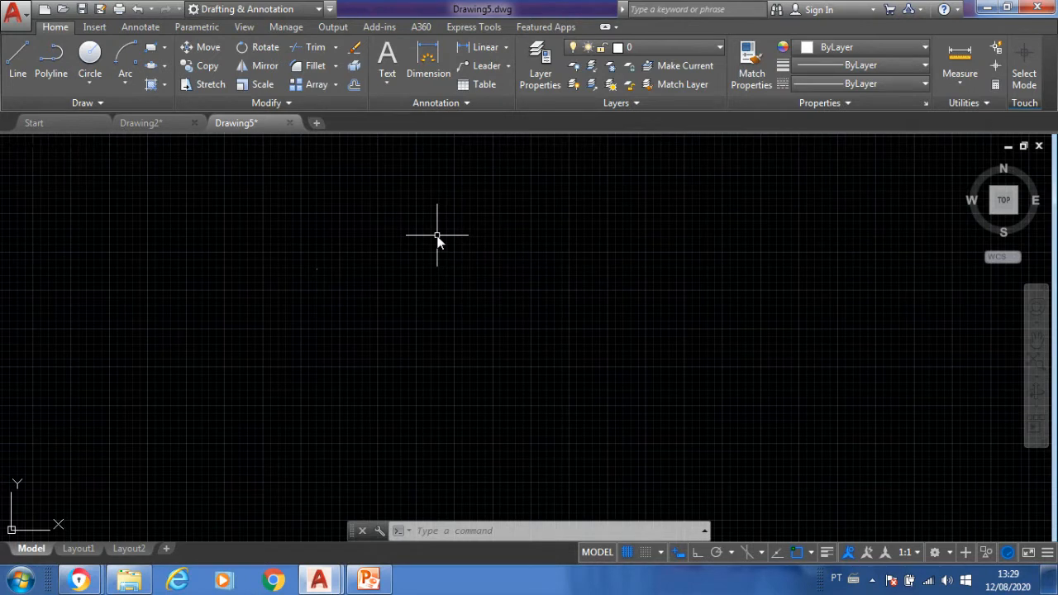
{"action": "type", "text": "pol"}
{"action": "key", "text": "Escape"}
{"action": "key", "text": "Return"}
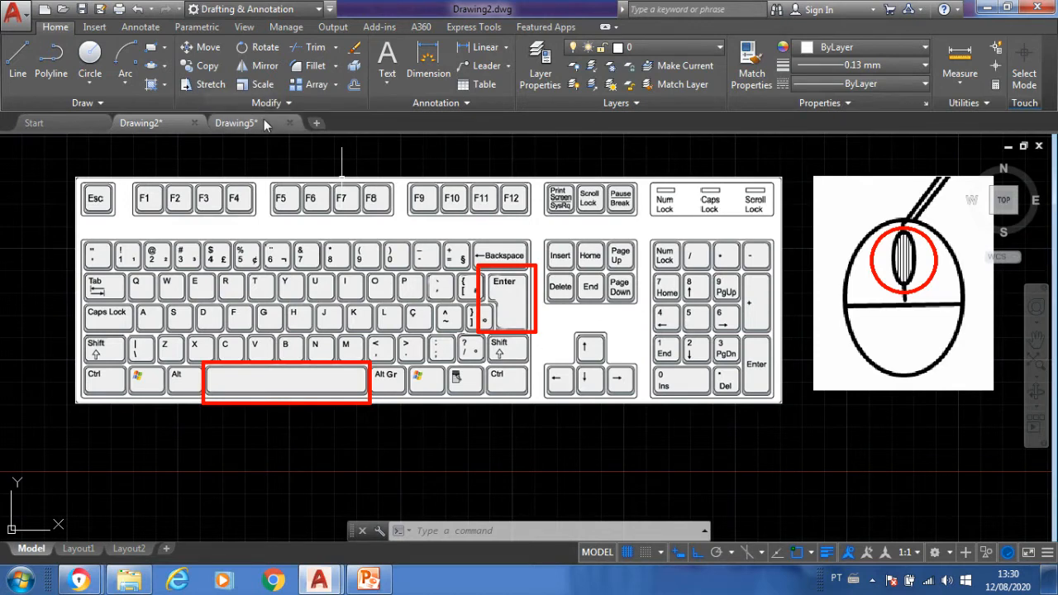
Step: Return to Drawing5 and place three more single points, continuing the arc to the right and down
{"action": "left_click", "coordinate": [237, 123]}
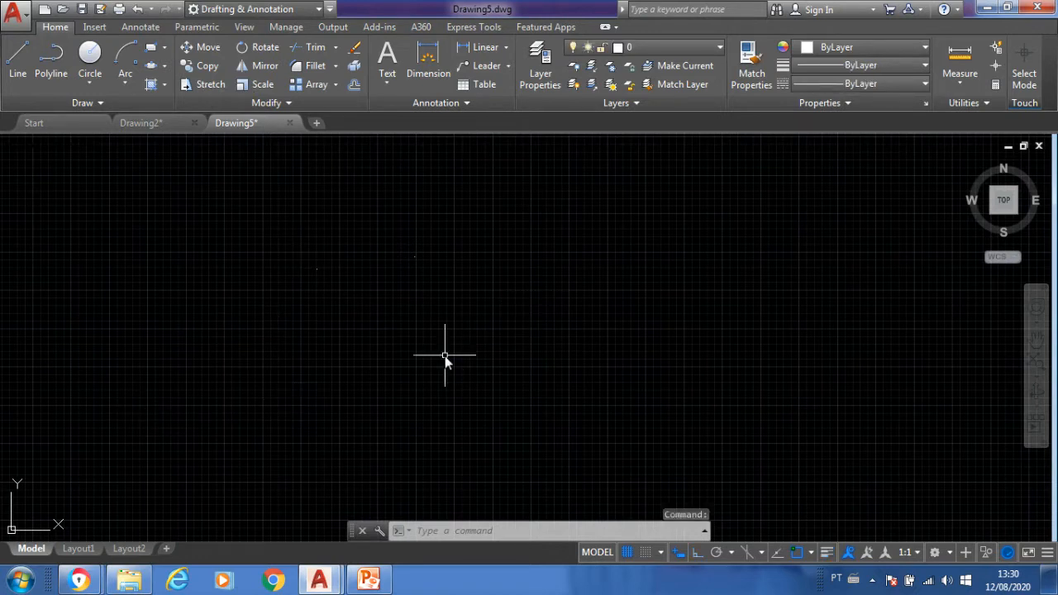
{"action": "type", "text": "PO"}
{"action": "key", "text": "Return"}
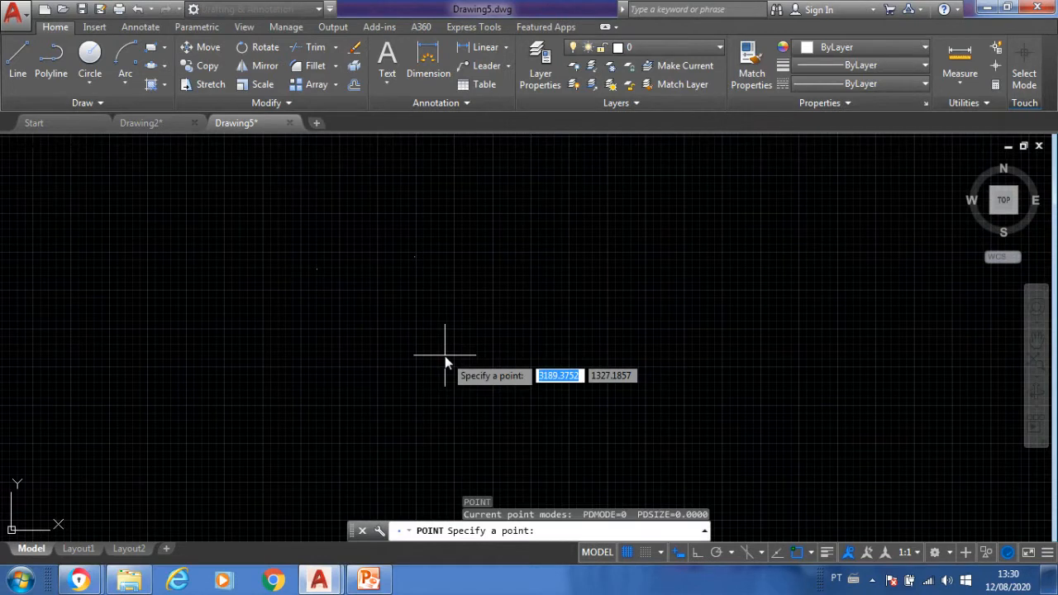
{"action": "left_click", "coordinate": [511, 269]}
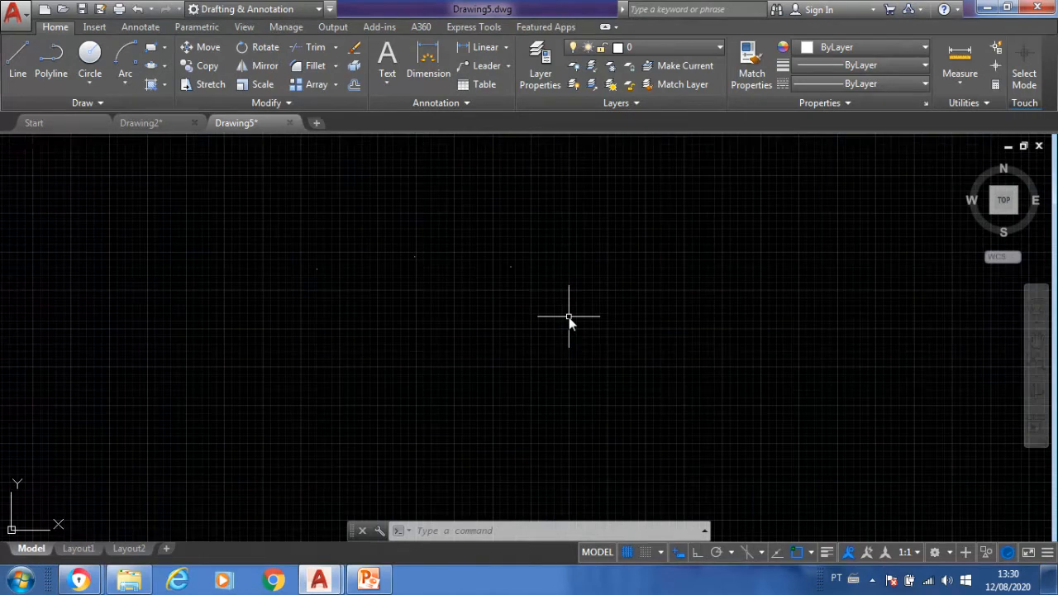
{"action": "key", "text": "Return"}
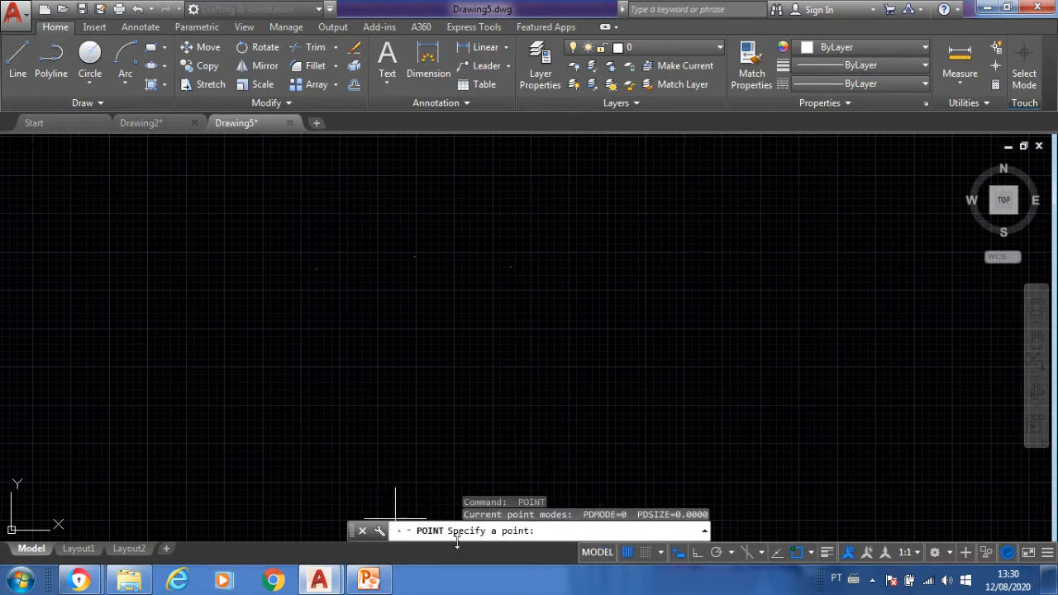
{"action": "left_click", "coordinate": [577, 328]}
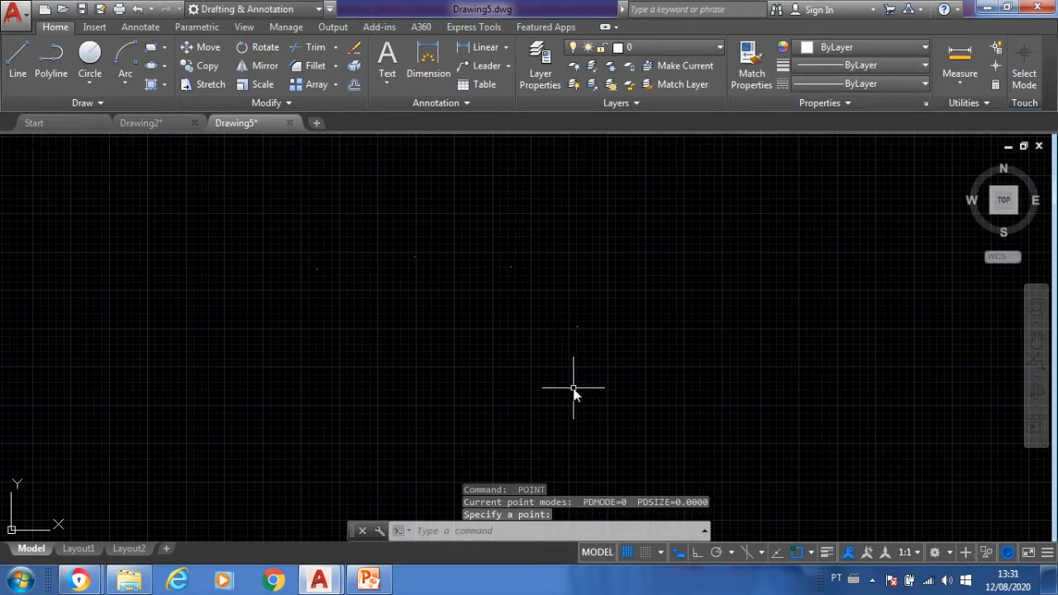
{"action": "key", "text": "Return"}
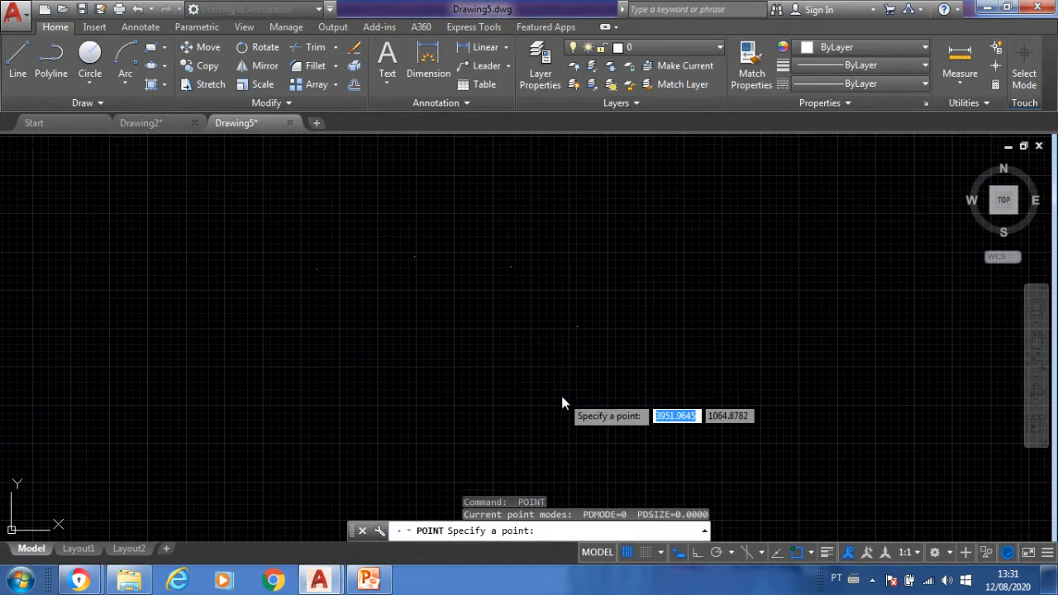
{"action": "left_click", "coordinate": [561, 396]}
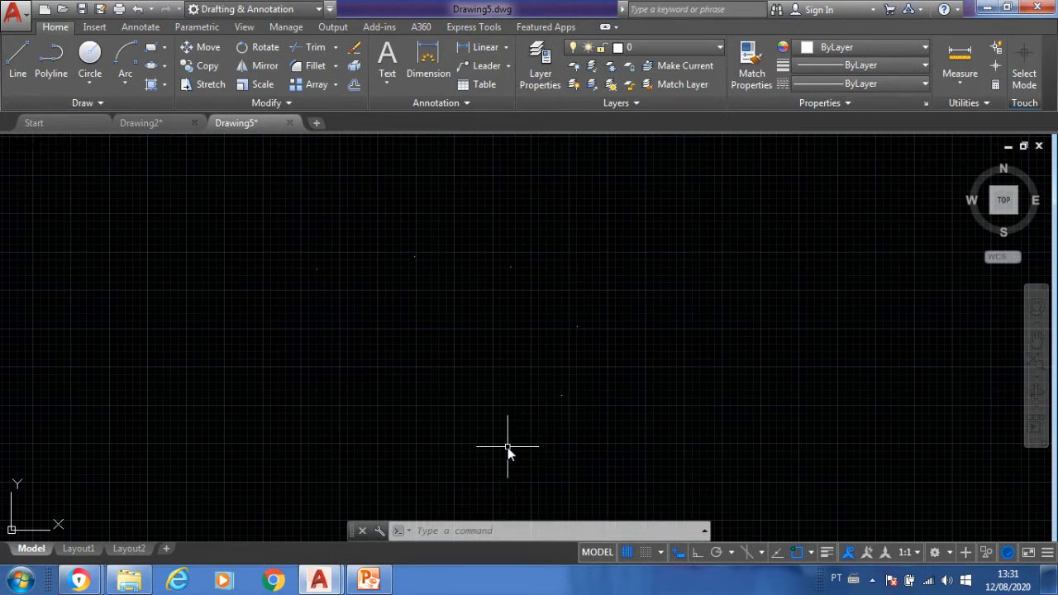
Step: Place two more single points along the lower part of the arc, working back toward the left
{"action": "type", "text": "po"}
{"action": "key", "text": "Return"}
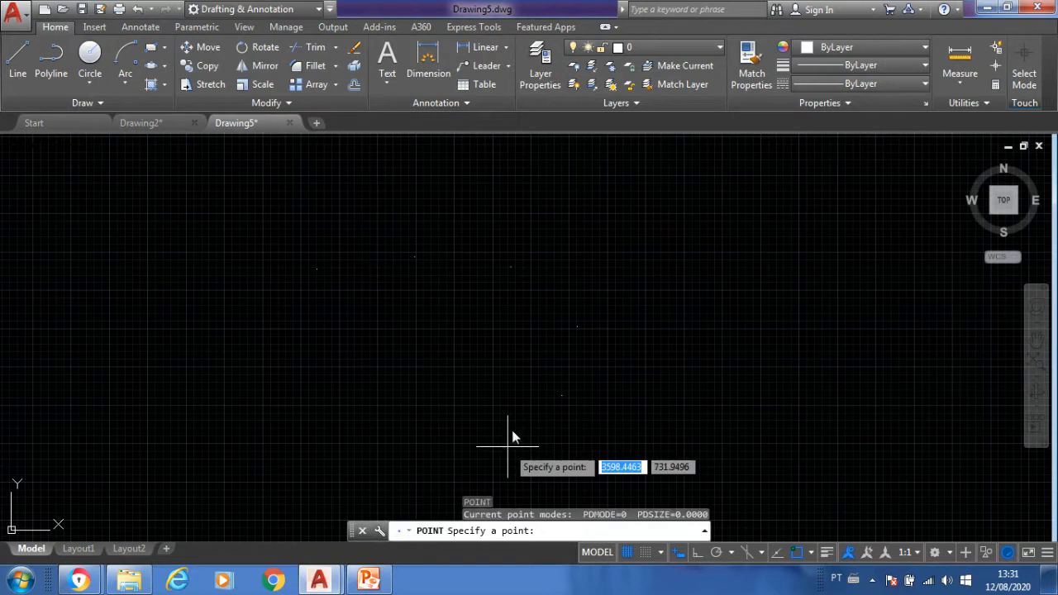
{"action": "left_click", "coordinate": [488, 449]}
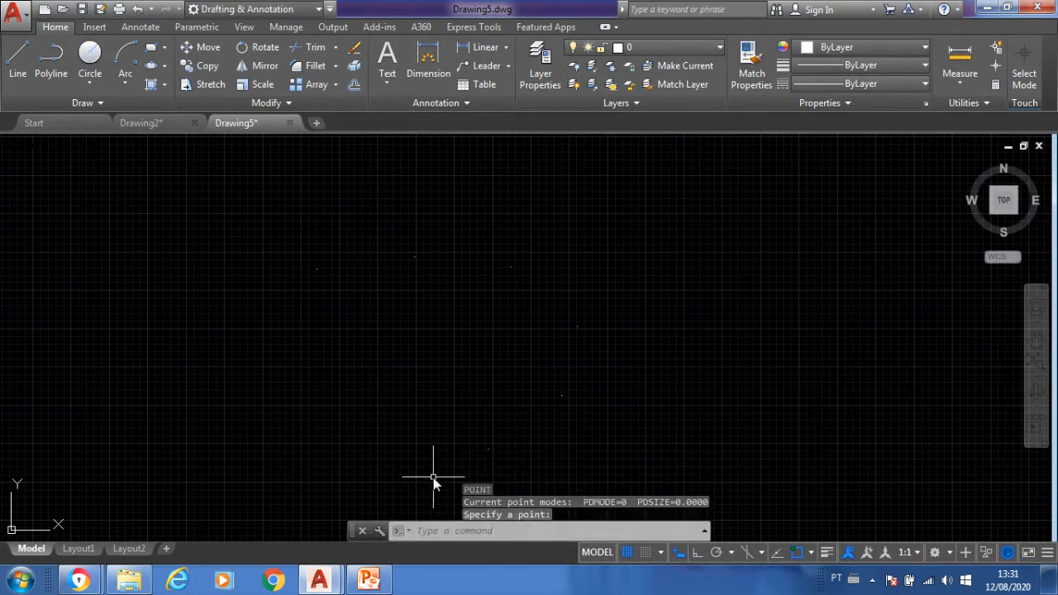
{"action": "key", "text": "Return"}
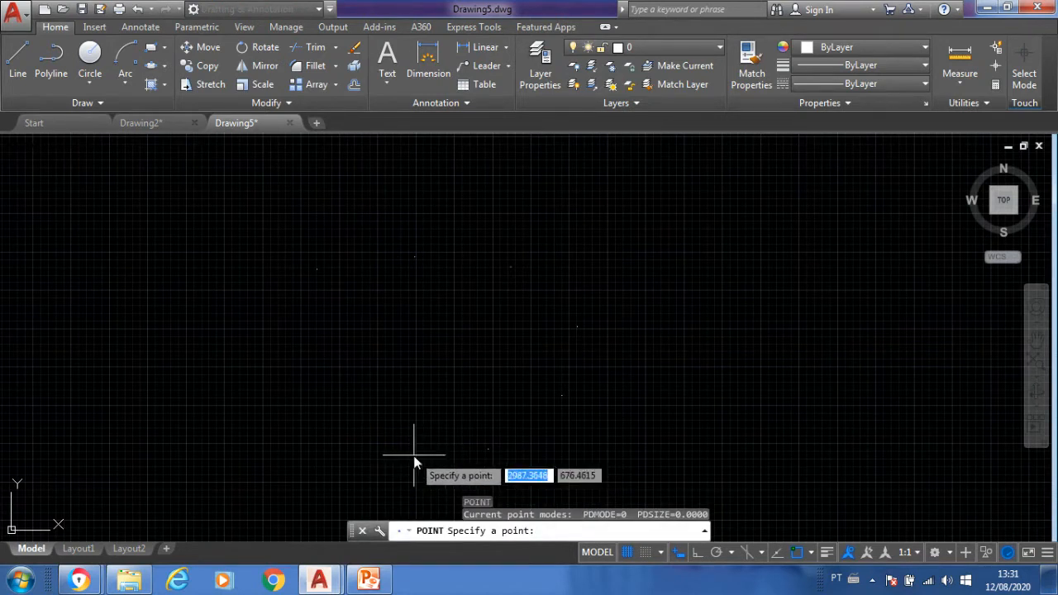
{"action": "left_click", "coordinate": [414, 454]}
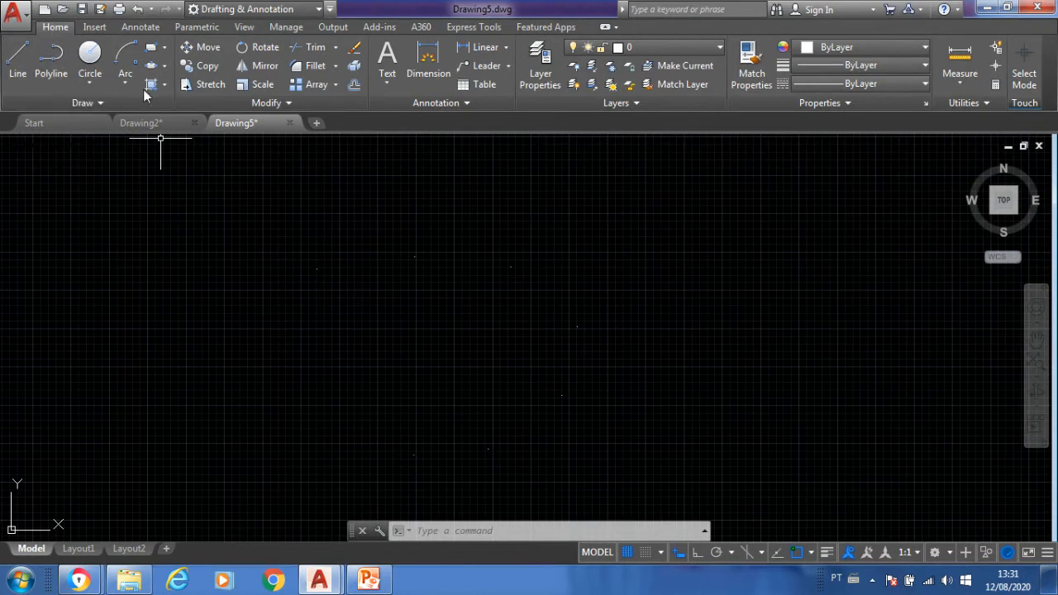
Step: Use Multiple Points to add five points down the left side, closing the loop, and end the command
{"action": "left_click", "coordinate": [100, 103]}
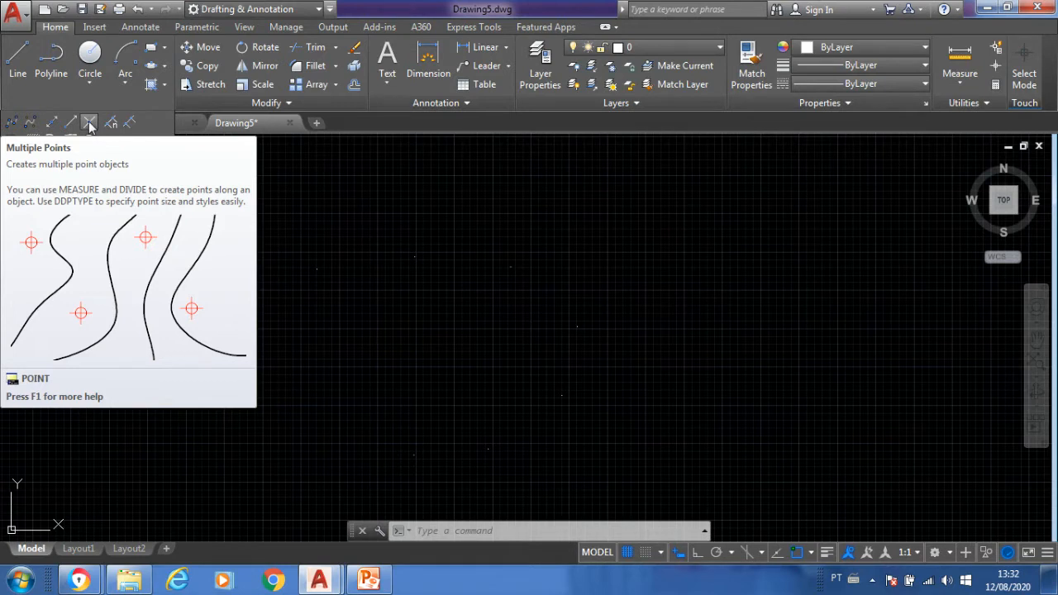
{"action": "left_click", "coordinate": [89, 124]}
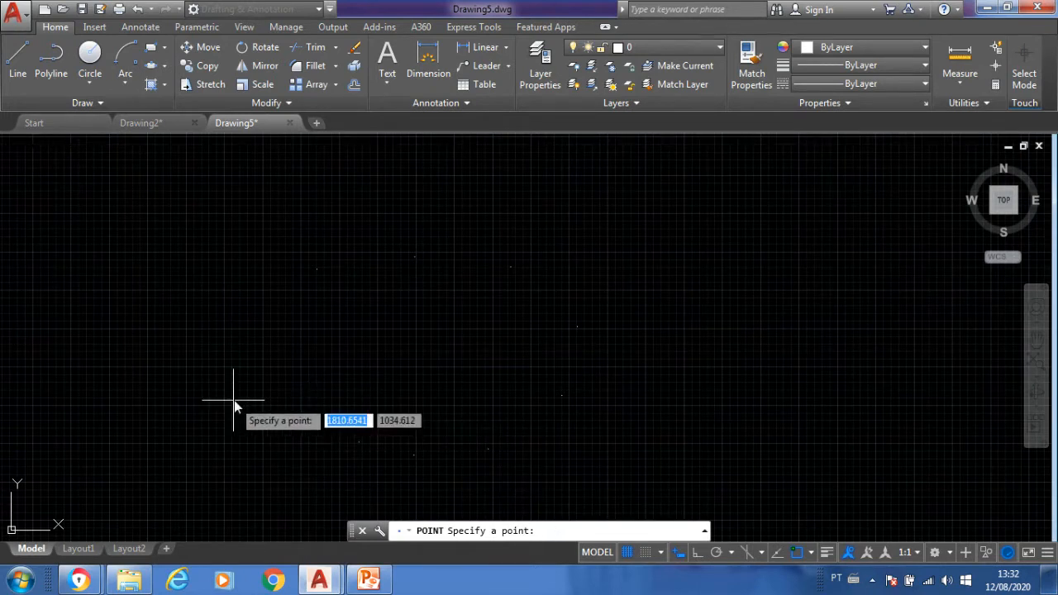
{"action": "left_click", "coordinate": [202, 325]}
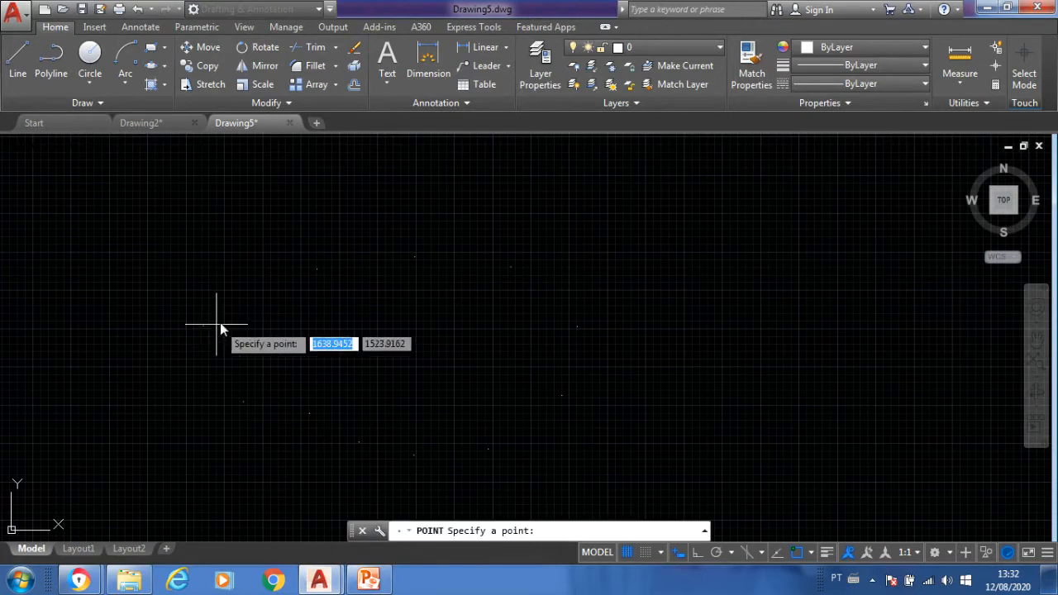
{"action": "left_click", "coordinate": [268, 288]}
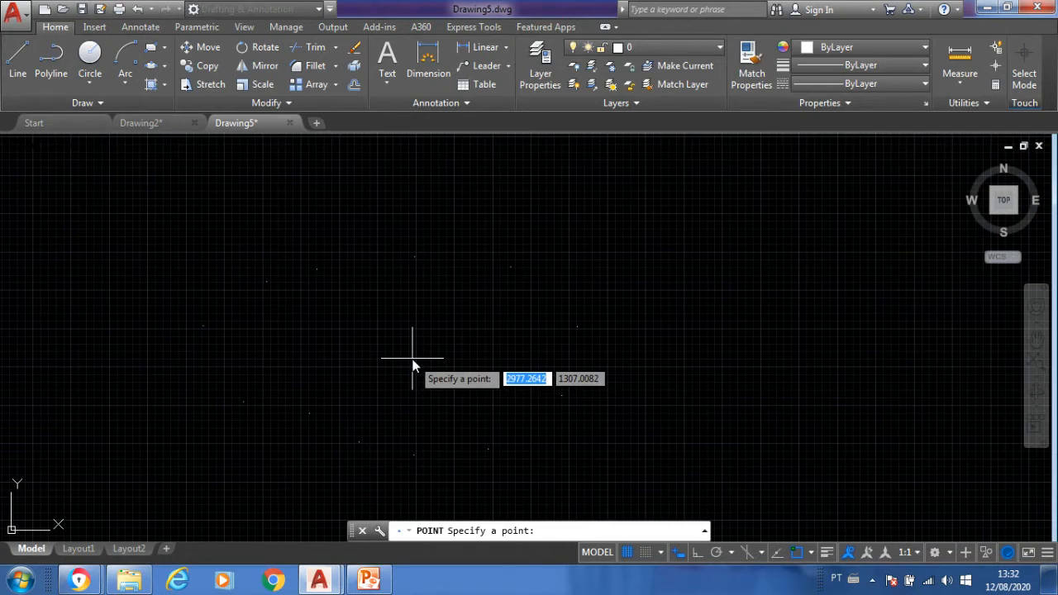
{"action": "key", "text": "Escape"}
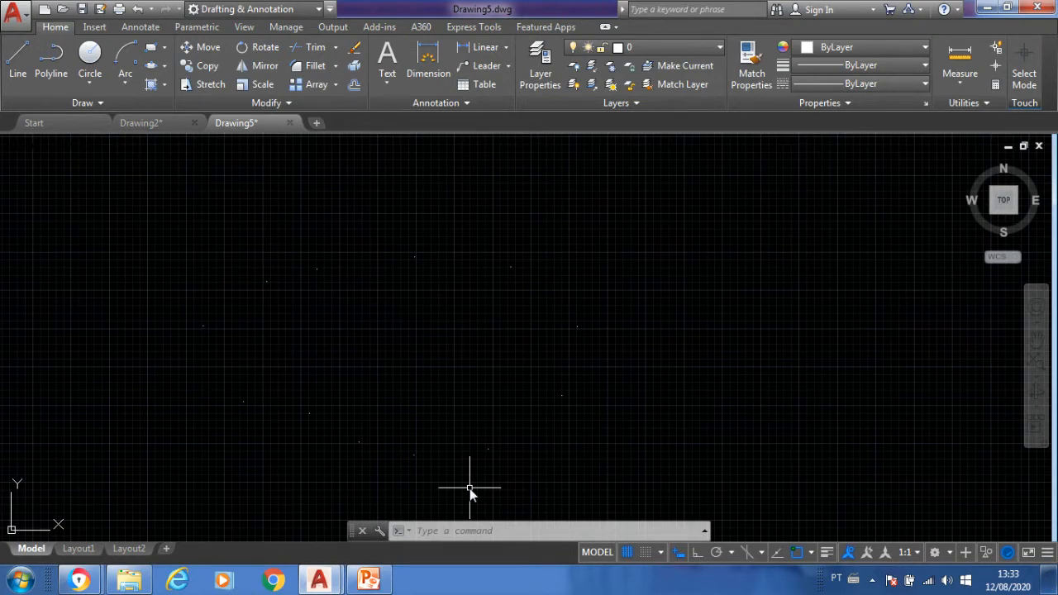
Step: Set the point style to a circle crossed by an X, with size 5% relative to the screen
{"action": "type", "text": "Pt"}
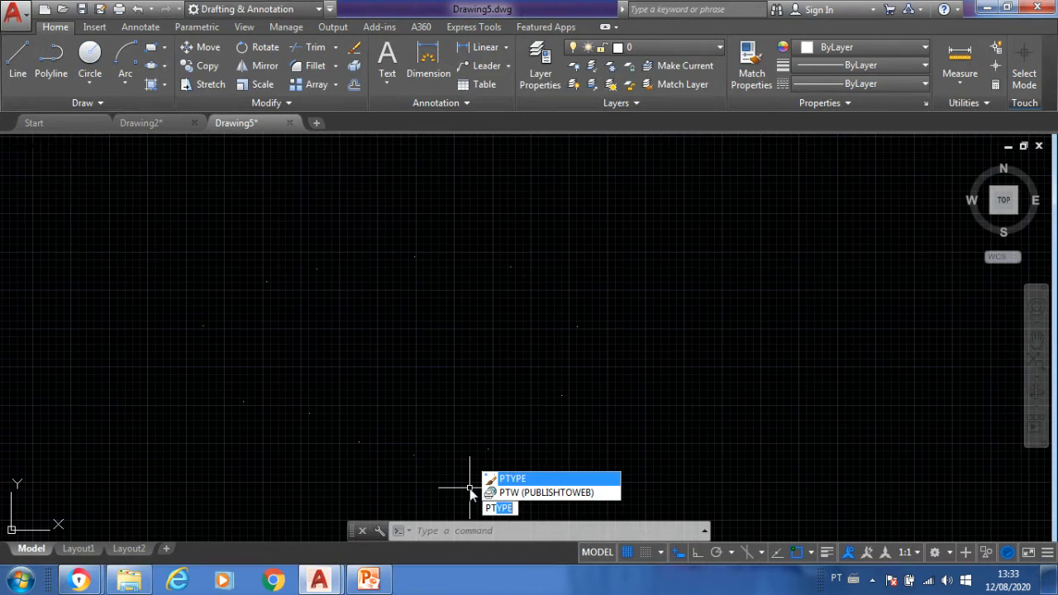
{"action": "key", "text": "Return"}
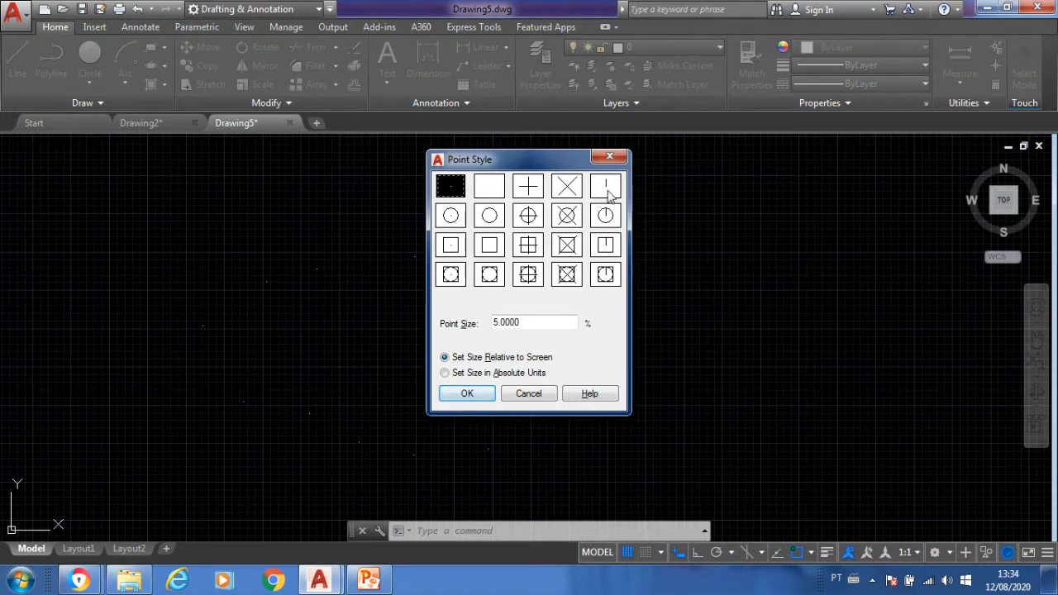
{"action": "left_click", "coordinate": [568, 215]}
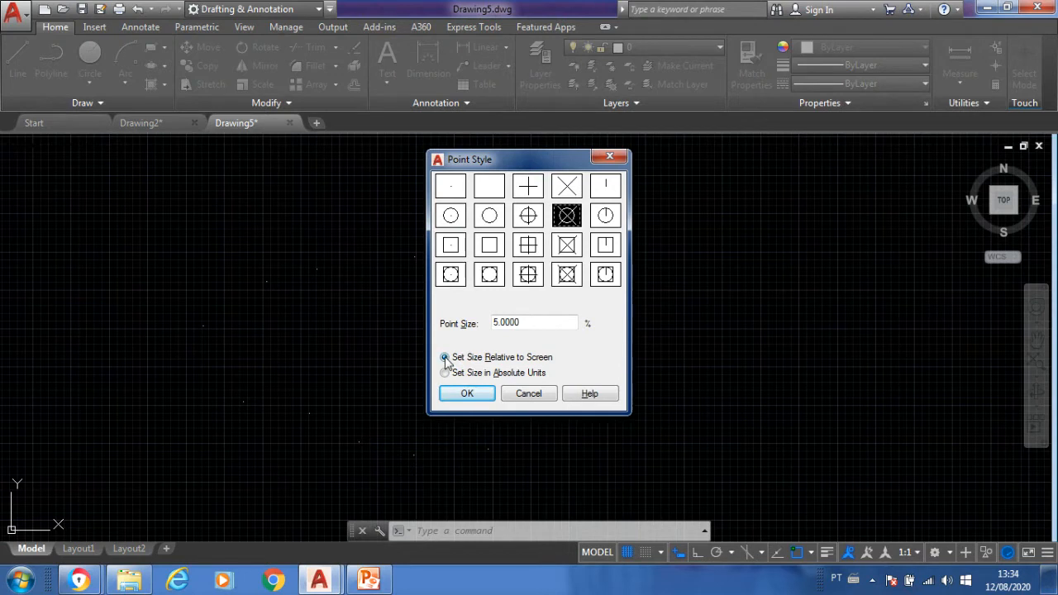
{"action": "left_click", "coordinate": [525, 323]}
{"action": "left_click_drag", "start_coordinate": [525, 323], "coordinate": [486, 322]}
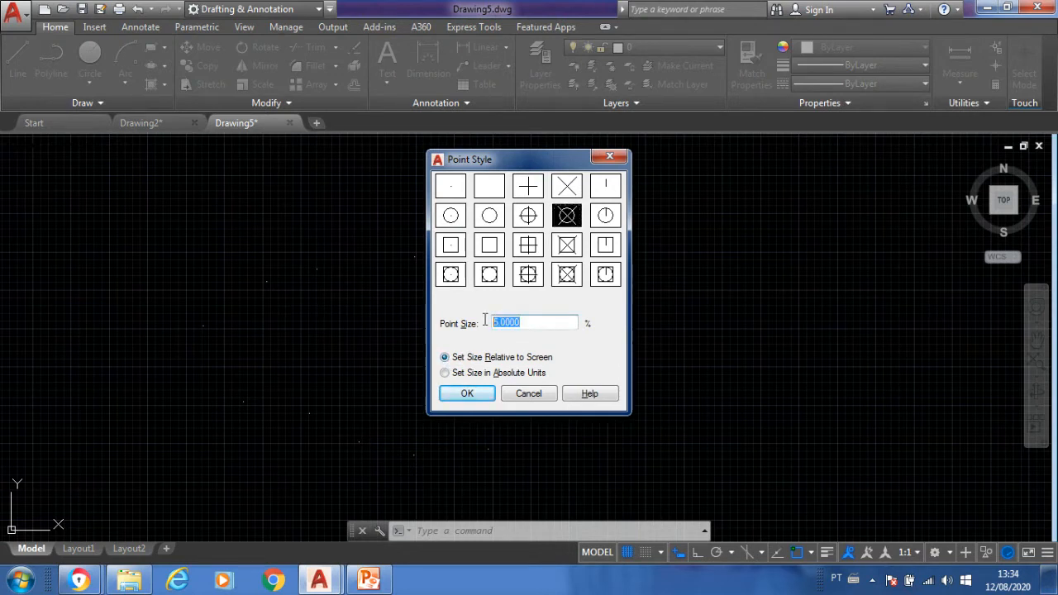
{"action": "type", "text": "5"}
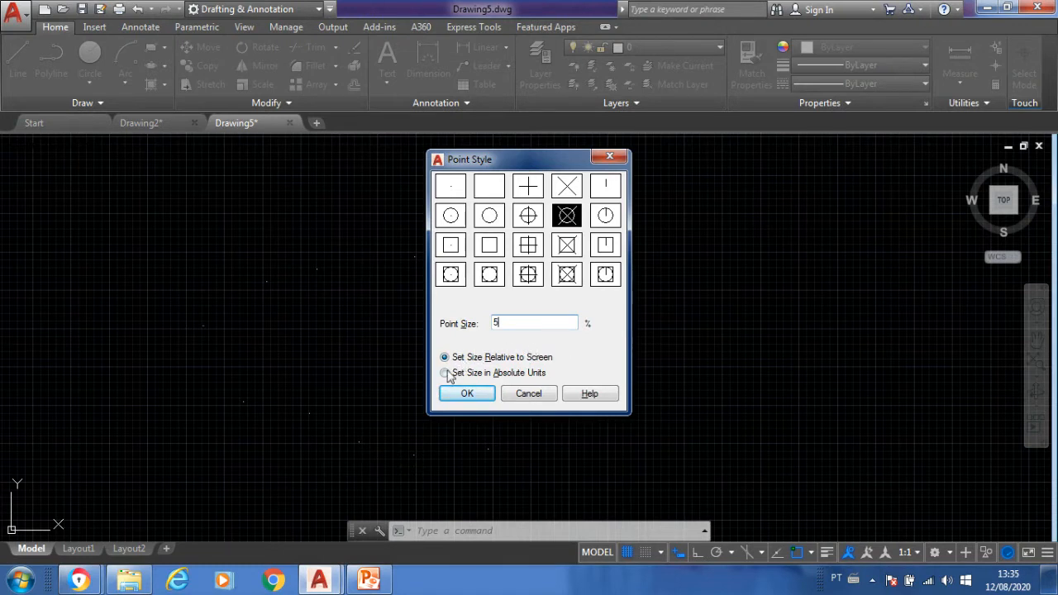
{"action": "left_click", "coordinate": [446, 374]}
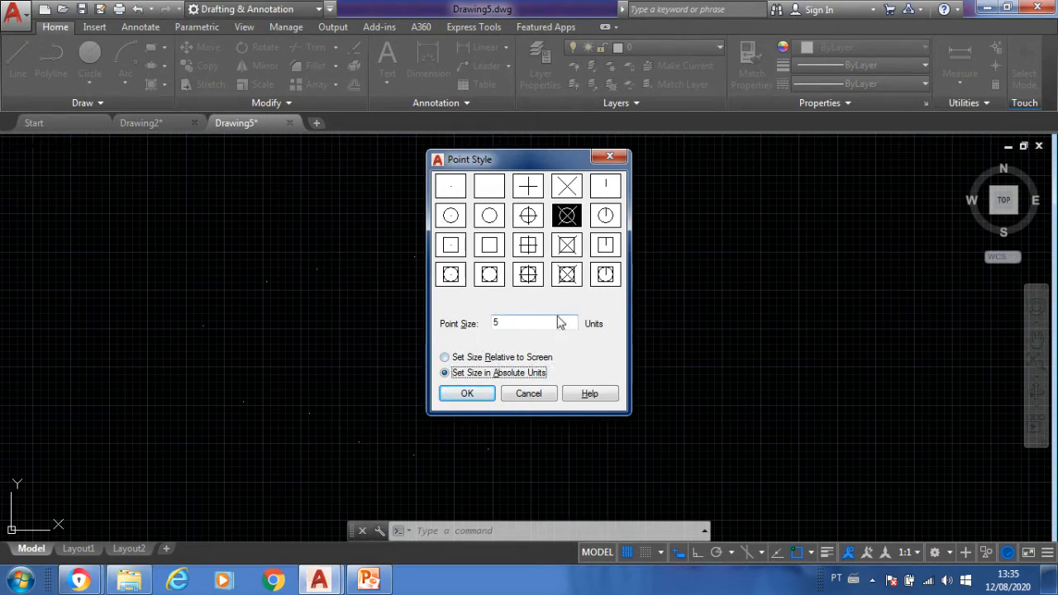
{"action": "left_click", "coordinate": [446, 357]}
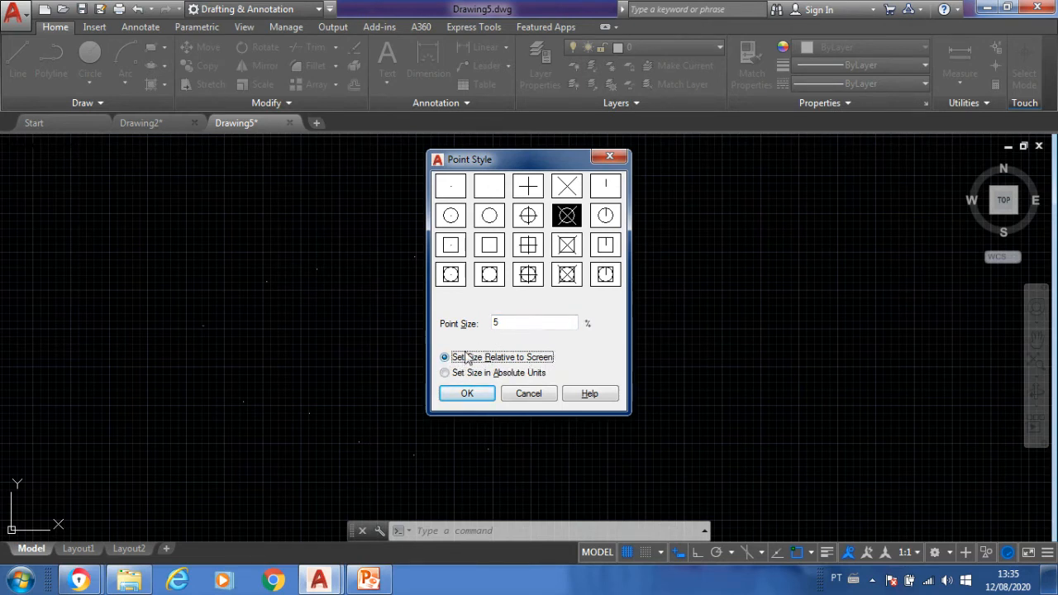
{"action": "left_click", "coordinate": [466, 394]}
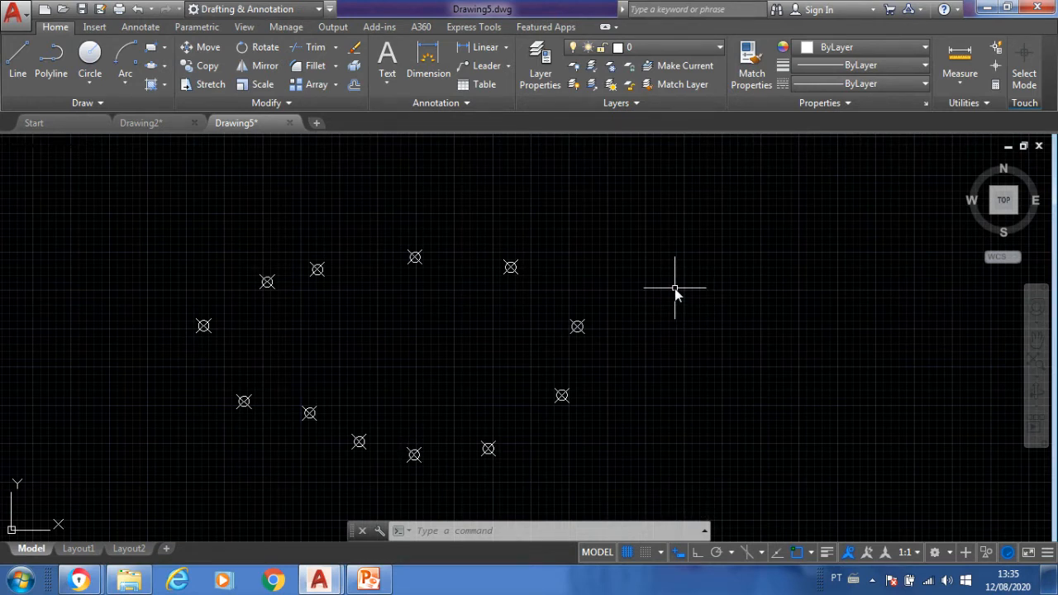
Step: Examine how the size of the point markers behaves at different zoom levels
{"action": "scroll", "coordinate": [676, 294], "scroll_direction": "down", "scroll_amount": 10}
{"action": "scroll", "coordinate": [463, 357], "scroll_direction": "up", "scroll_amount": 5}
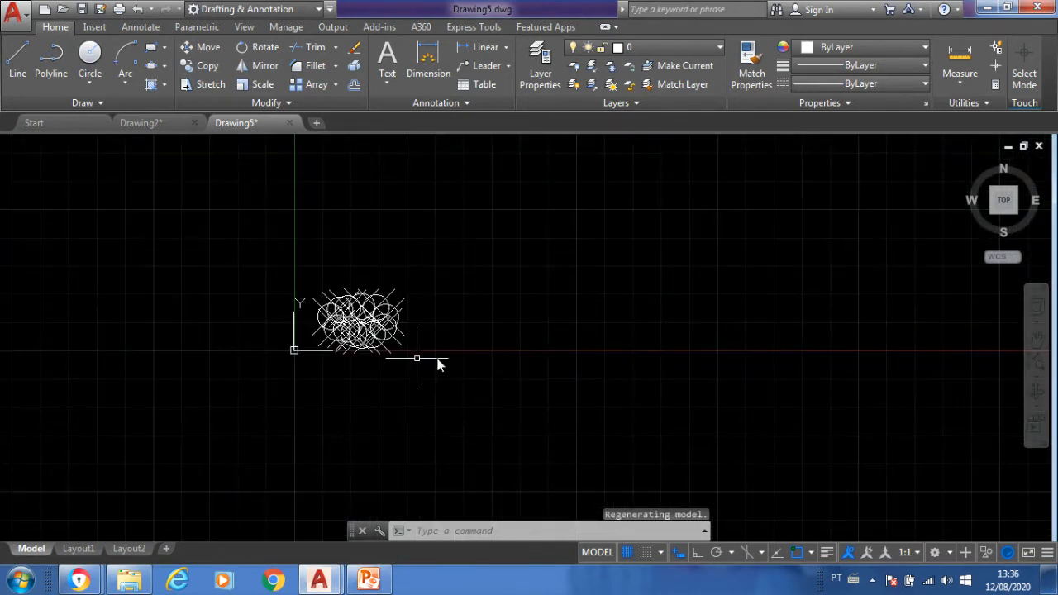
{"action": "scroll", "coordinate": [318, 318], "scroll_direction": "up", "scroll_amount": 5}
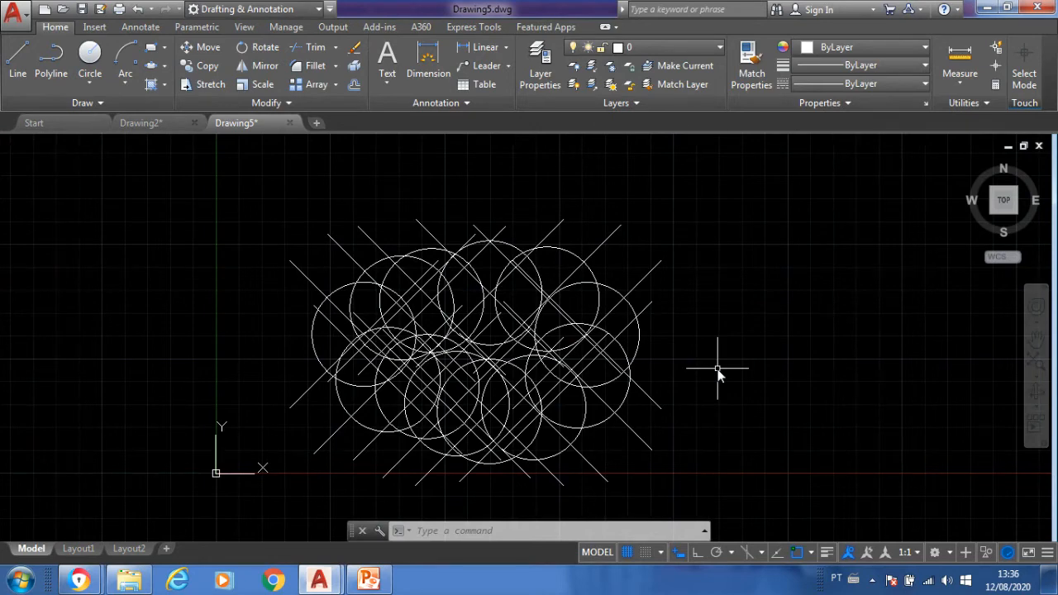
{"action": "scroll", "coordinate": [701, 336], "scroll_direction": "down", "scroll_amount": 10}
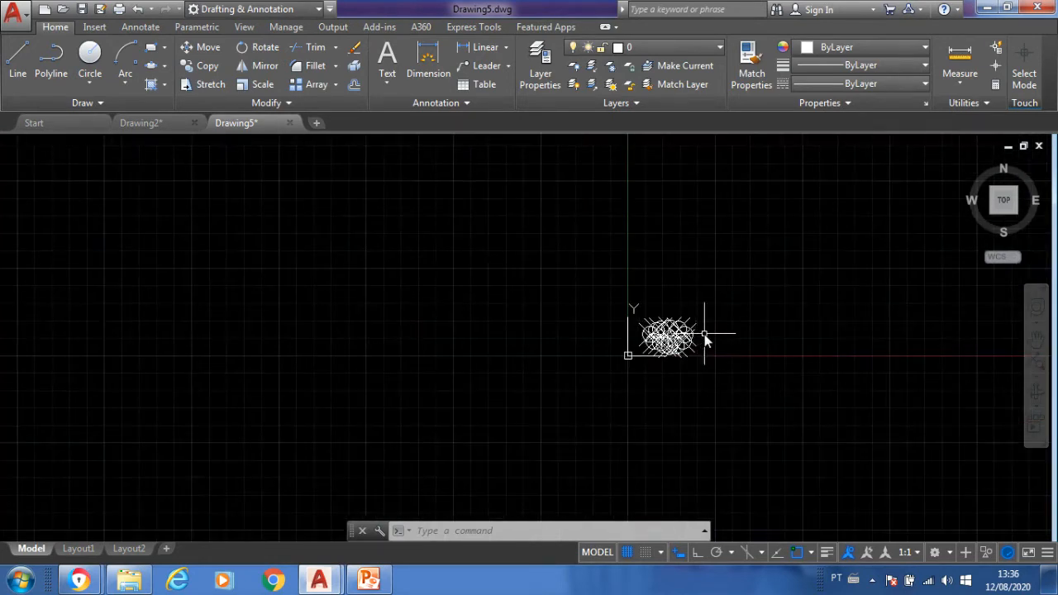
{"action": "scroll", "coordinate": [769, 351], "scroll_direction": "up", "scroll_amount": 9}
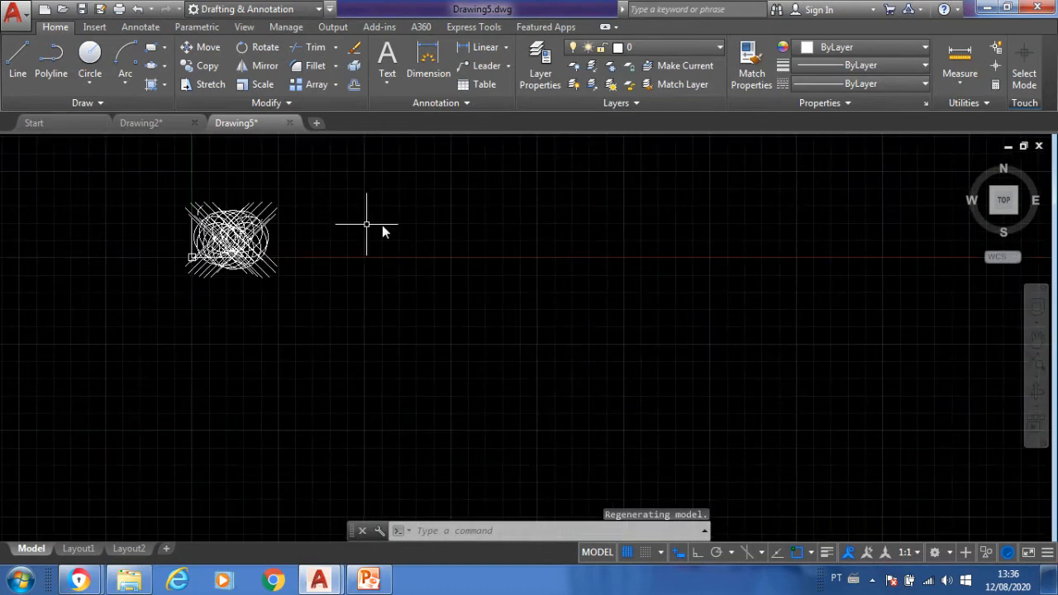
{"action": "mouse_move", "coordinate": [318, 240]}
{"action": "middle_mouse_down"}
{"action": "mouse_move", "coordinate": [791, 380]}
{"action": "mouse_move", "coordinate": [631, 290]}
{"action": "mouse_move", "coordinate": [557, 307]}
{"action": "mouse_move", "coordinate": [581, 354]}
{"action": "mouse_move", "coordinate": [594, 352]}
{"action": "middle_mouse_up"}
{"action": "scroll", "coordinate": [553, 306], "scroll_direction": "up", "scroll_amount": 3}
{"action": "scroll", "coordinate": [552, 306], "scroll_direction": "up", "scroll_amount": 2}
{"action": "scroll", "coordinate": [541, 318], "scroll_direction": "down", "scroll_amount": 2}
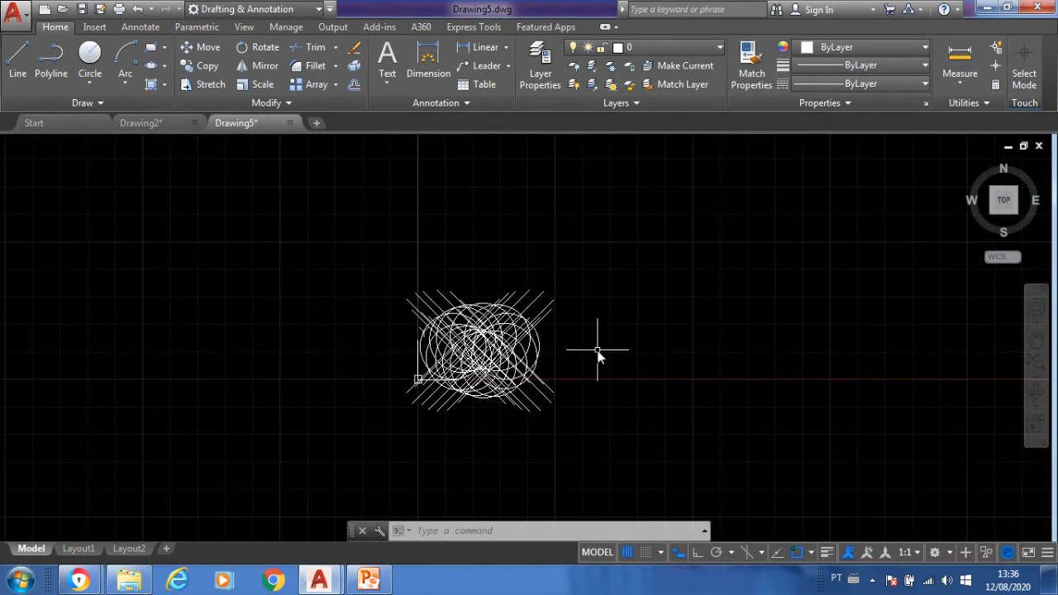
{"action": "scroll", "coordinate": [596, 353], "scroll_direction": "up", "scroll_amount": 3}
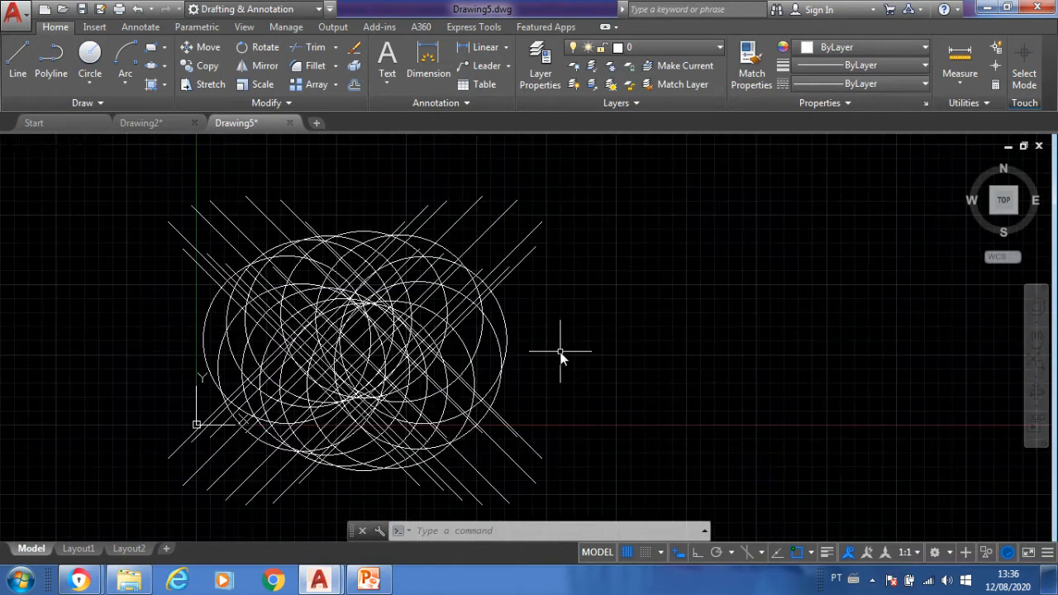
{"action": "scroll", "coordinate": [560, 358], "scroll_direction": "up", "scroll_amount": 2}
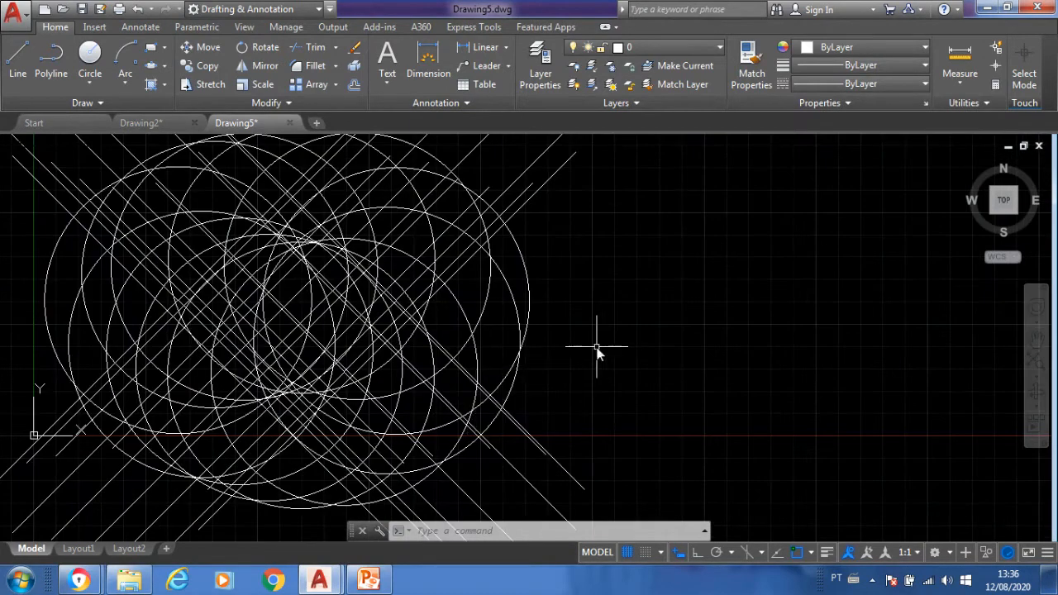
Step: Regenerate the drawing with REGEN at a zoomed-out view and again at a closer view to refresh the point markers' relative size
{"action": "mouse_move", "coordinate": [640, 349]}
{"action": "middle_mouse_down"}
{"action": "mouse_move", "coordinate": [832, 342]}
{"action": "mouse_move", "coordinate": [792, 334]}
{"action": "mouse_move", "coordinate": [685, 347]}
{"action": "middle_mouse_up"}
{"action": "scroll", "coordinate": [786, 334], "scroll_direction": "down", "scroll_amount": 2}
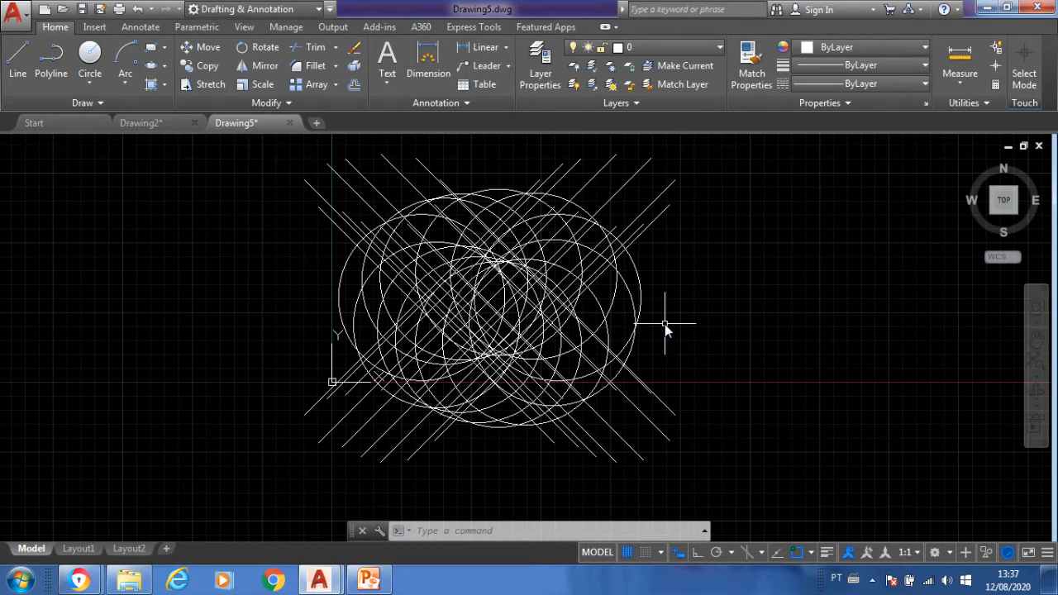
{"action": "type", "text": "RE"}
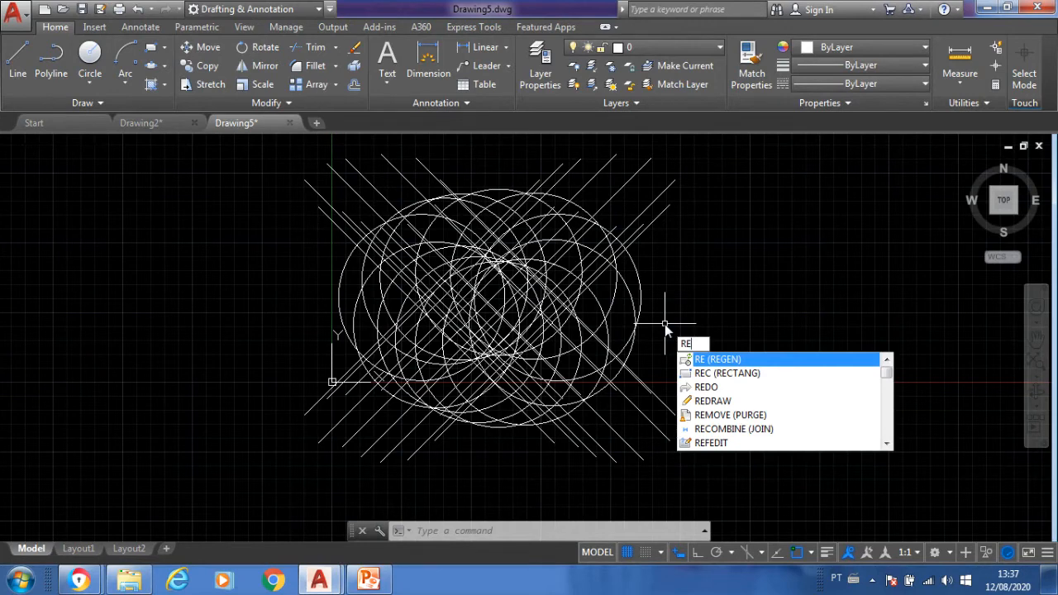
{"action": "key", "text": "Return"}
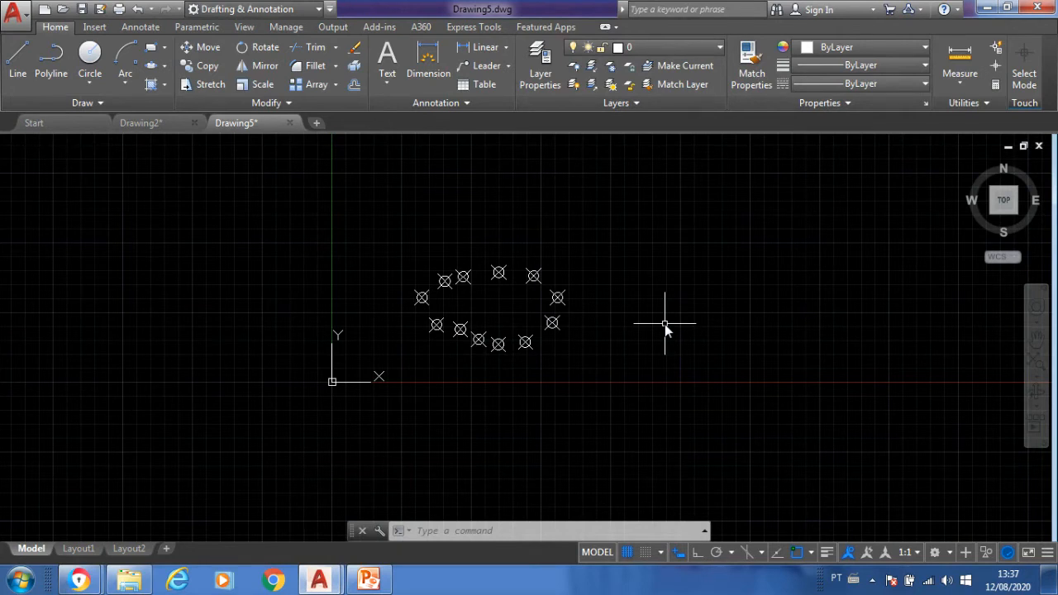
{"action": "scroll", "coordinate": [501, 298], "scroll_direction": "up", "scroll_amount": 6}
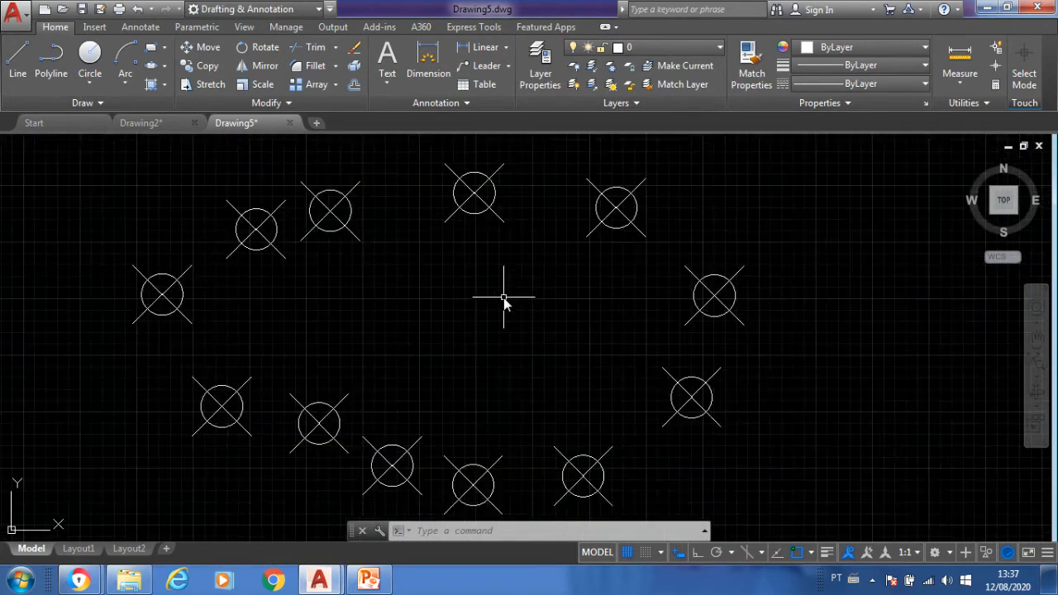
{"action": "mouse_move", "coordinate": [488, 310]}
{"action": "middle_mouse_down"}
{"action": "mouse_move", "coordinate": [546, 314]}
{"action": "mouse_move", "coordinate": [534, 311]}
{"action": "middle_mouse_up"}
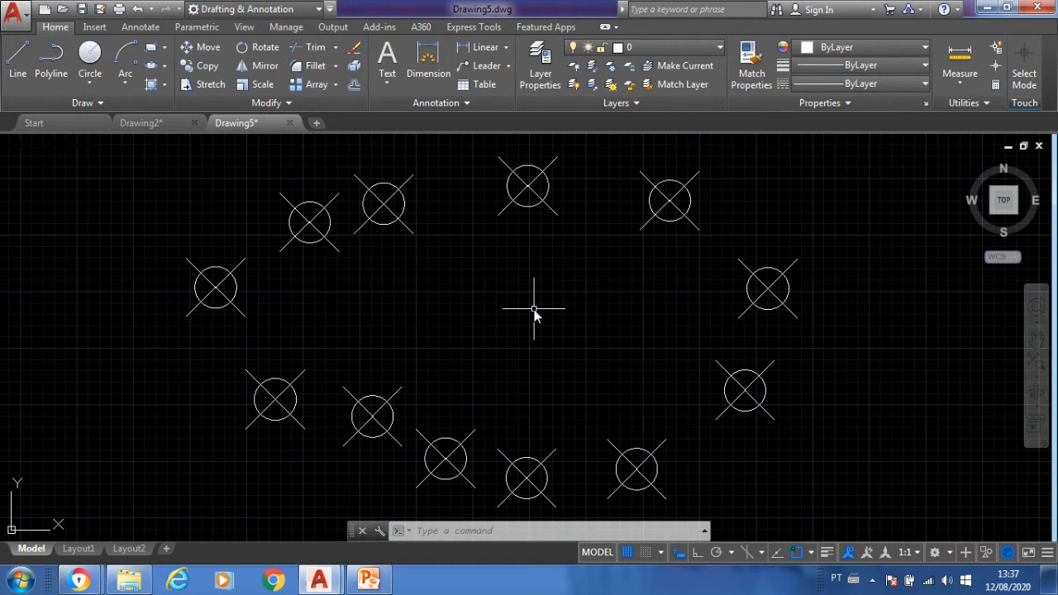
{"action": "type", "text": "RE"}
{"action": "key", "text": "Return"}
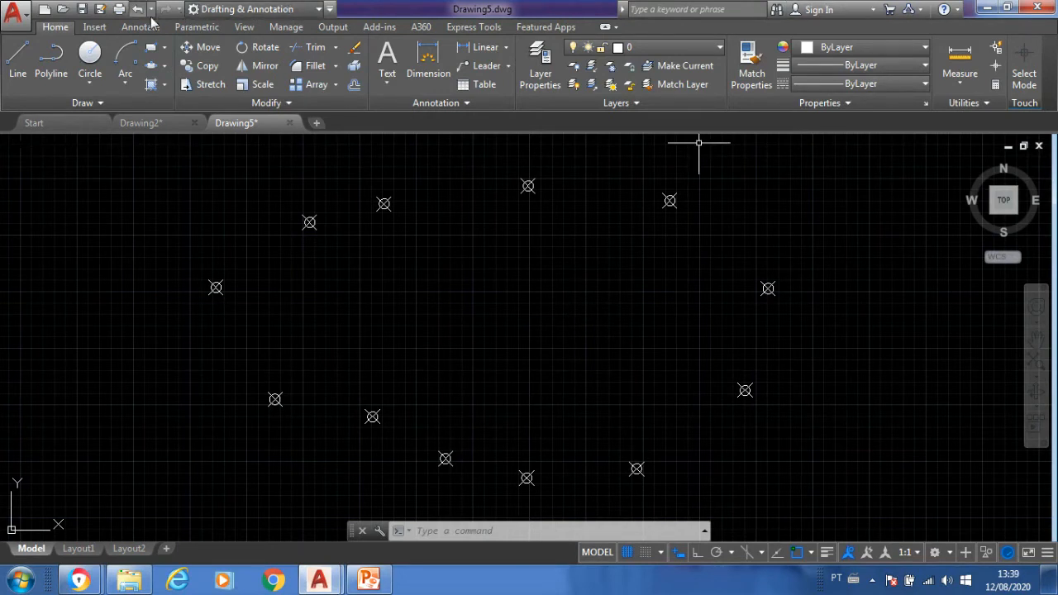
Step: Use the Pan command to move the view back and forth across the ring of points, and end the command
{"action": "left_click", "coordinate": [245, 28]}
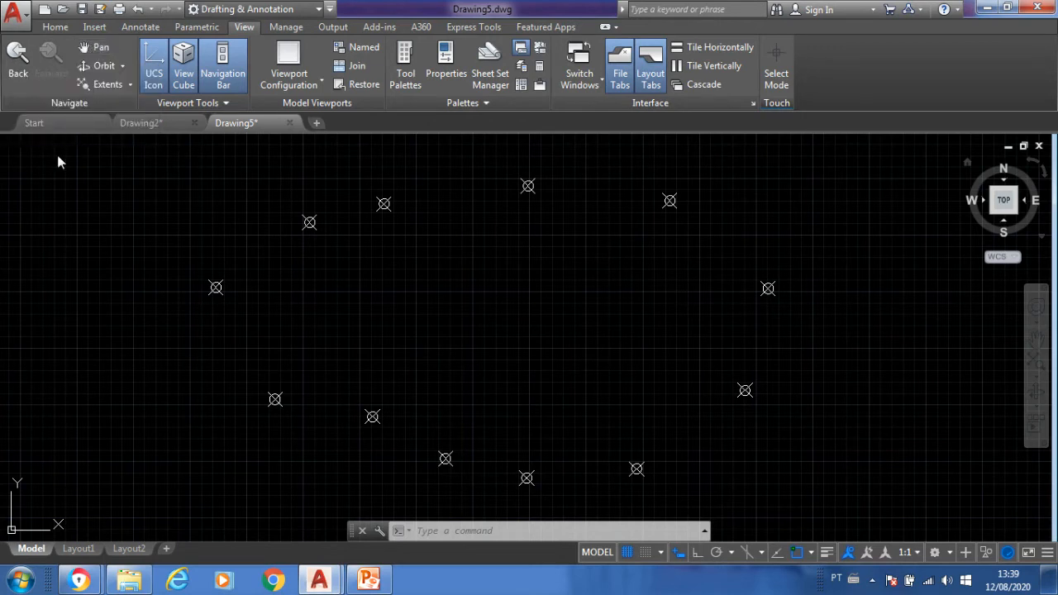
{"action": "left_click", "coordinate": [98, 50]}
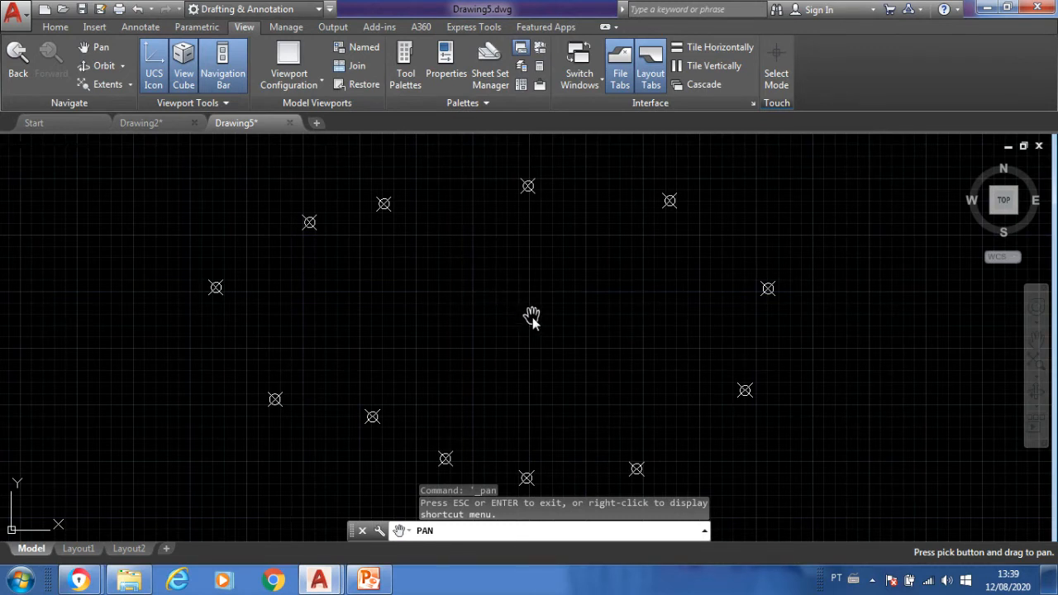
{"action": "mouse_move", "coordinate": [534, 318]}
{"action": "left_mouse_down"}
{"action": "mouse_move", "coordinate": [483, 300]}
{"action": "mouse_move", "coordinate": [326, 295]}
{"action": "mouse_move", "coordinate": [109, 342]}
{"action": "mouse_move", "coordinate": [90, 356]}
{"action": "left_mouse_up"}
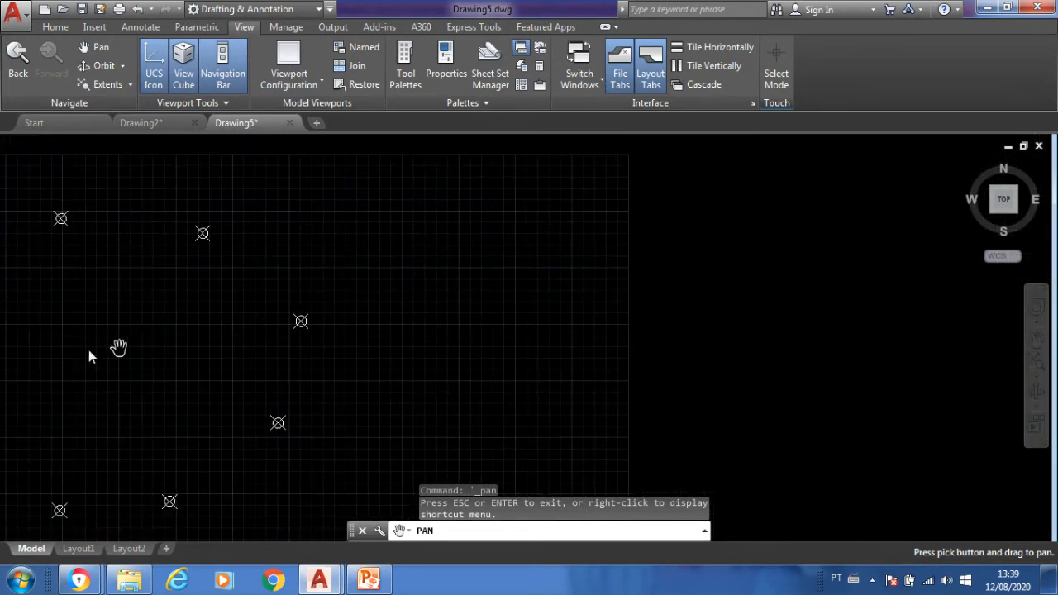
{"action": "left_click_drag", "start_coordinate": [522, 386], "coordinate": [323, 329]}
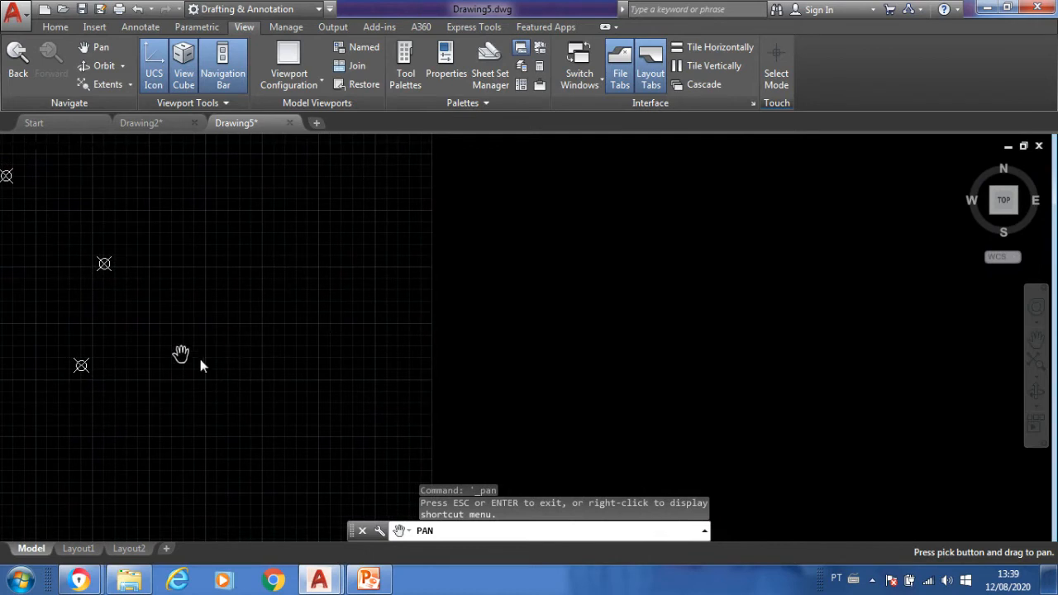
{"action": "left_click_drag", "start_coordinate": [165, 354], "coordinate": [706, 366]}
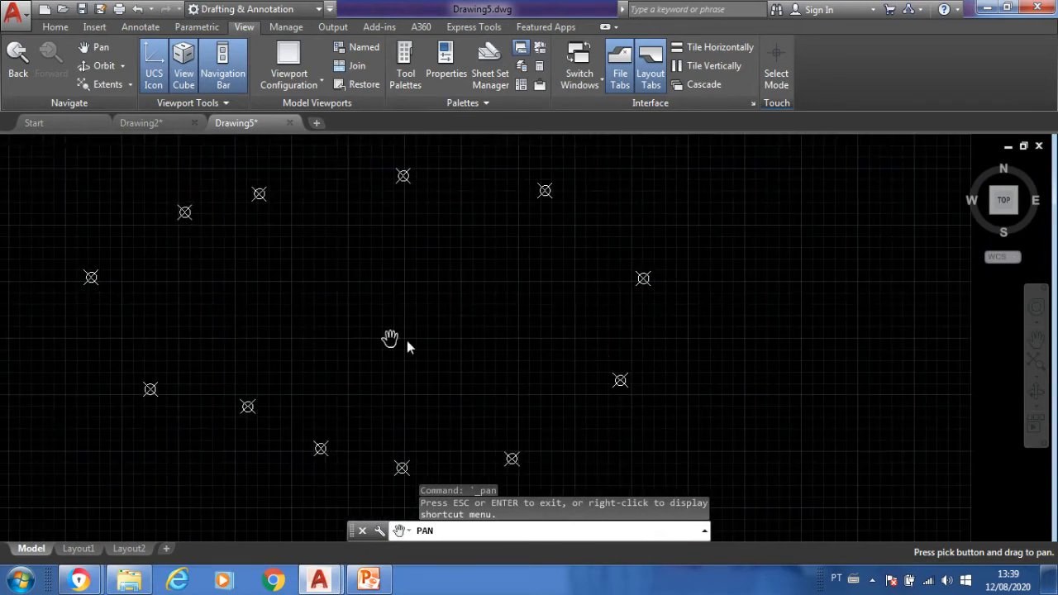
{"action": "left_click_drag", "start_coordinate": [338, 342], "coordinate": [711, 347]}
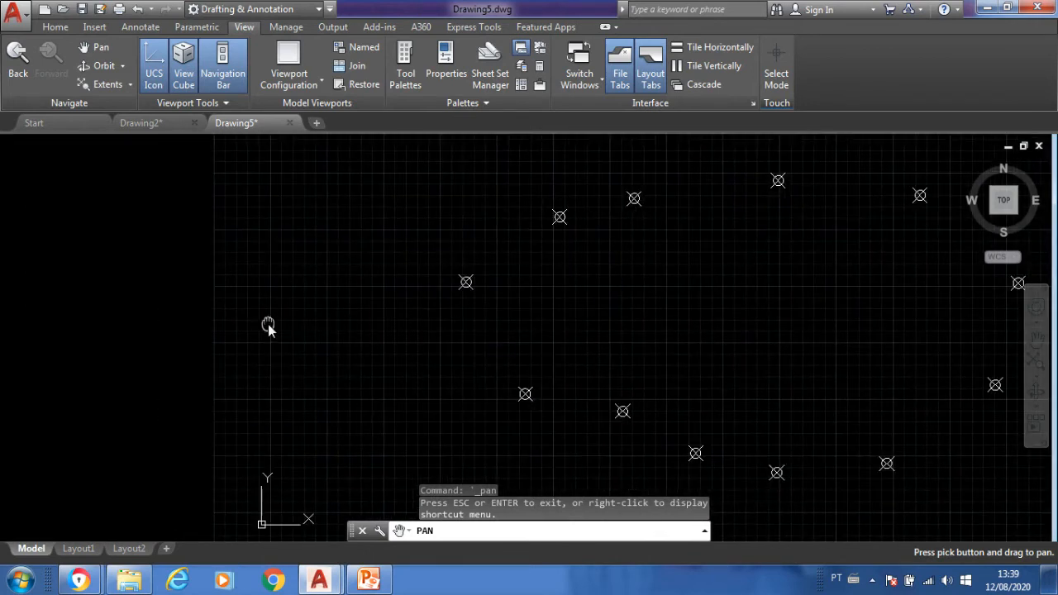
{"action": "left_click_drag", "start_coordinate": [268, 325], "coordinate": [579, 333]}
{"action": "left_click_drag", "start_coordinate": [673, 359], "coordinate": [120, 316]}
{"action": "left_click_drag", "start_coordinate": [608, 309], "coordinate": [250, 318]}
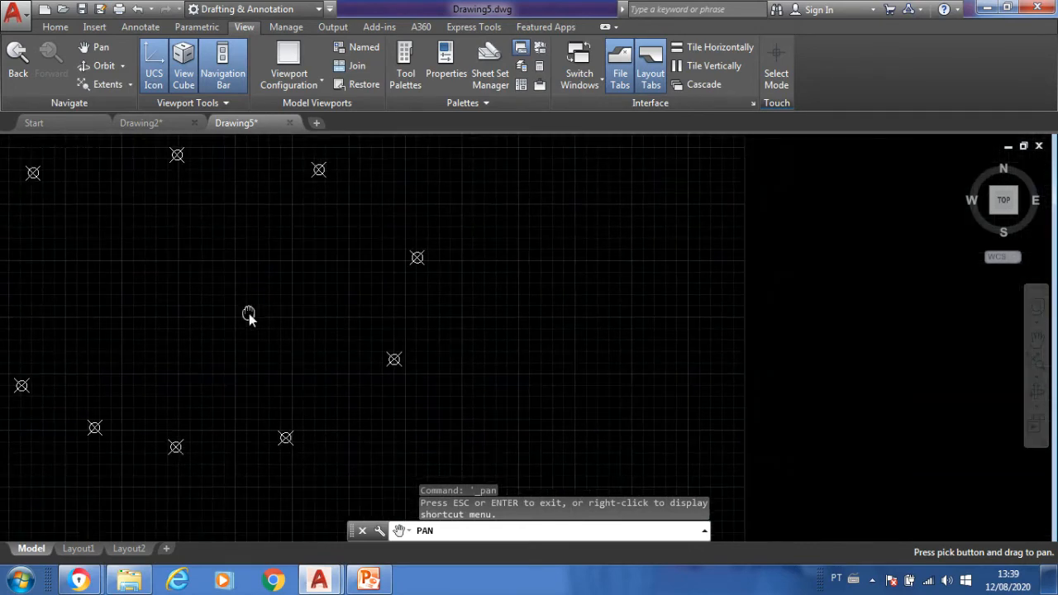
{"action": "left_click_drag", "start_coordinate": [590, 355], "coordinate": [440, 357]}
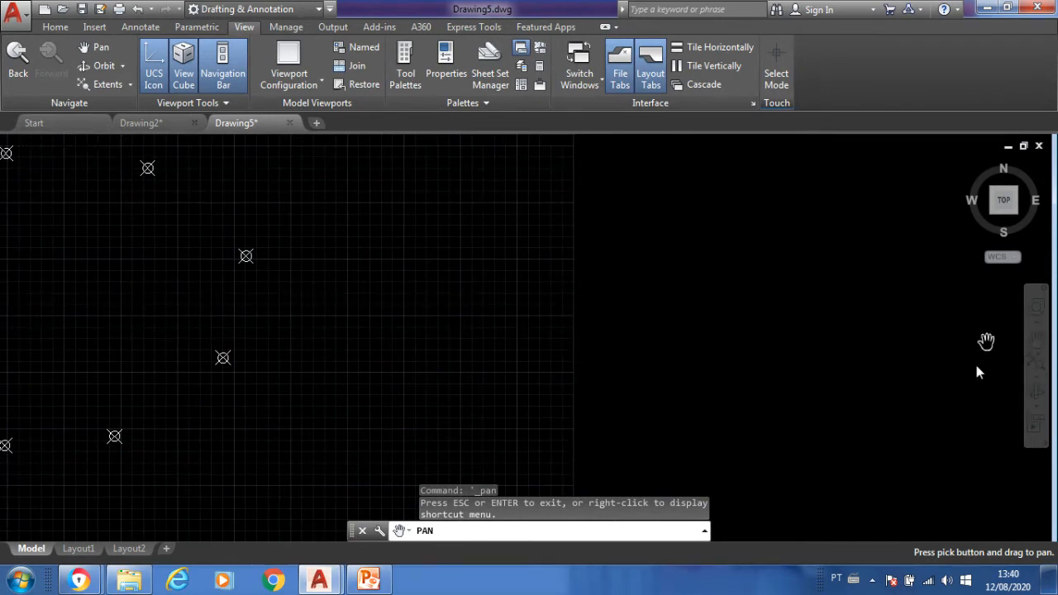
{"action": "left_click_drag", "start_coordinate": [101, 222], "coordinate": [617, 243]}
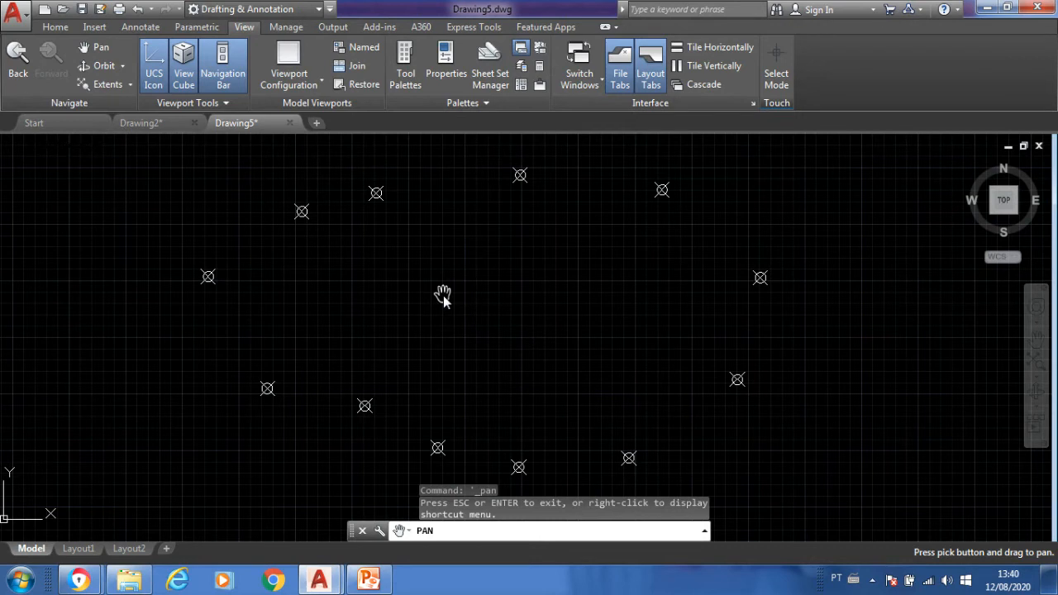
{"action": "key", "text": "Escape"}
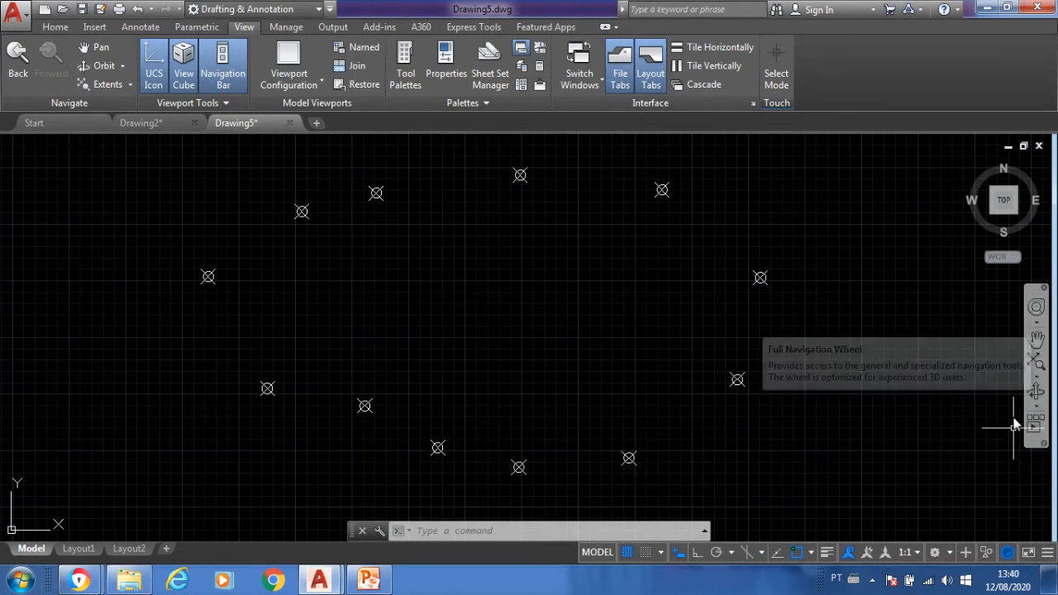
Step: Pan the ring of points slightly downward and exit the Pan command
{"action": "left_click", "coordinate": [1038, 339]}
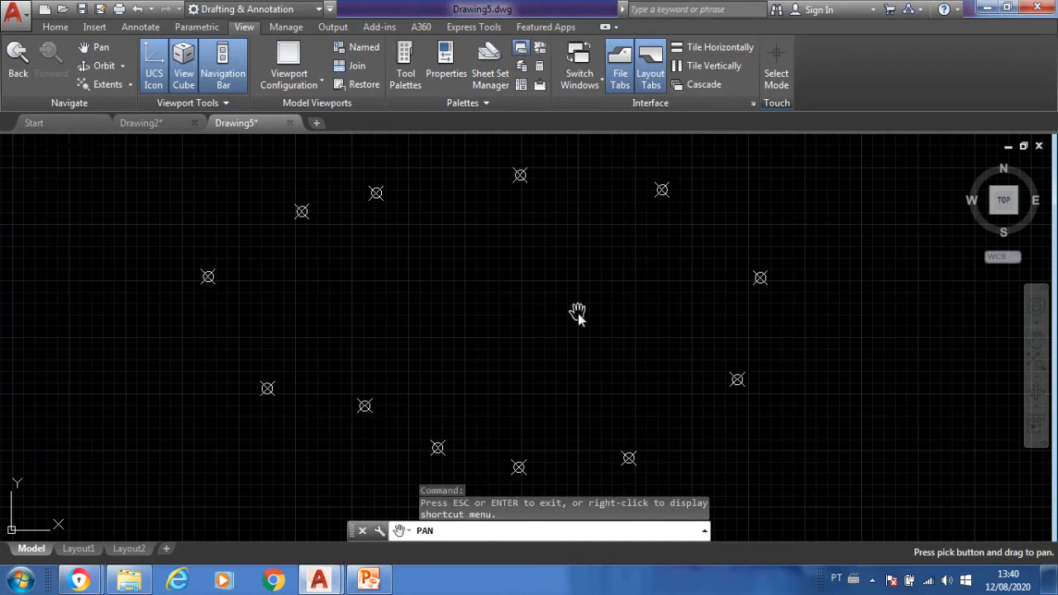
{"action": "mouse_move", "coordinate": [576, 299]}
{"action": "left_mouse_down"}
{"action": "mouse_move", "coordinate": [475, 276]}
{"action": "mouse_move", "coordinate": [175, 272]}
{"action": "mouse_move", "coordinate": [406, 411]}
{"action": "mouse_move", "coordinate": [692, 327]}
{"action": "mouse_move", "coordinate": [317, 334]}
{"action": "mouse_move", "coordinate": [579, 503]}
{"action": "mouse_move", "coordinate": [662, 253]}
{"action": "mouse_move", "coordinate": [580, 259]}
{"action": "mouse_move", "coordinate": [564, 328]}
{"action": "left_mouse_up"}
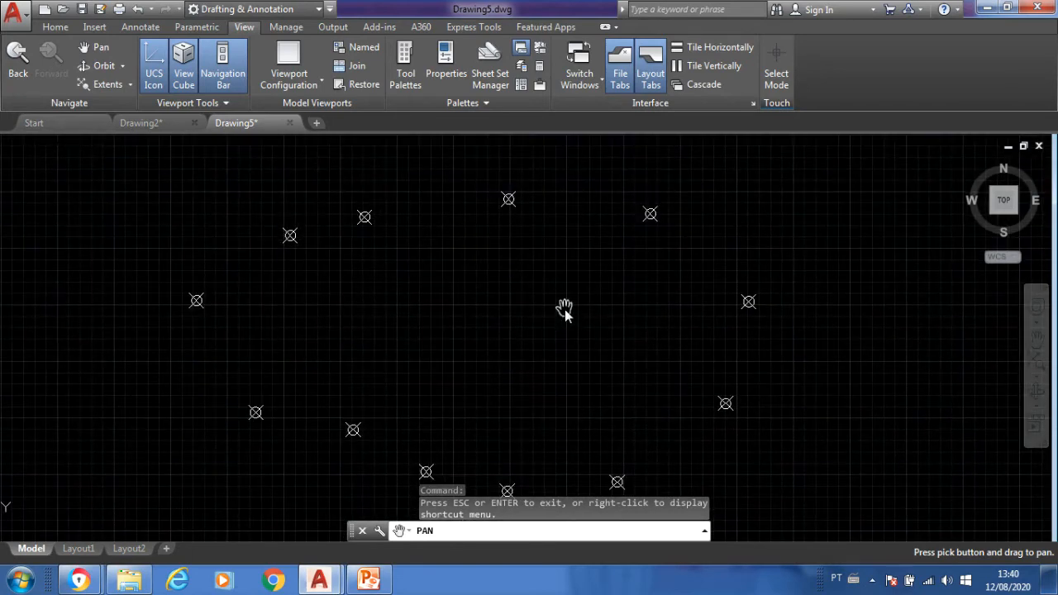
{"action": "key", "text": "Escape"}
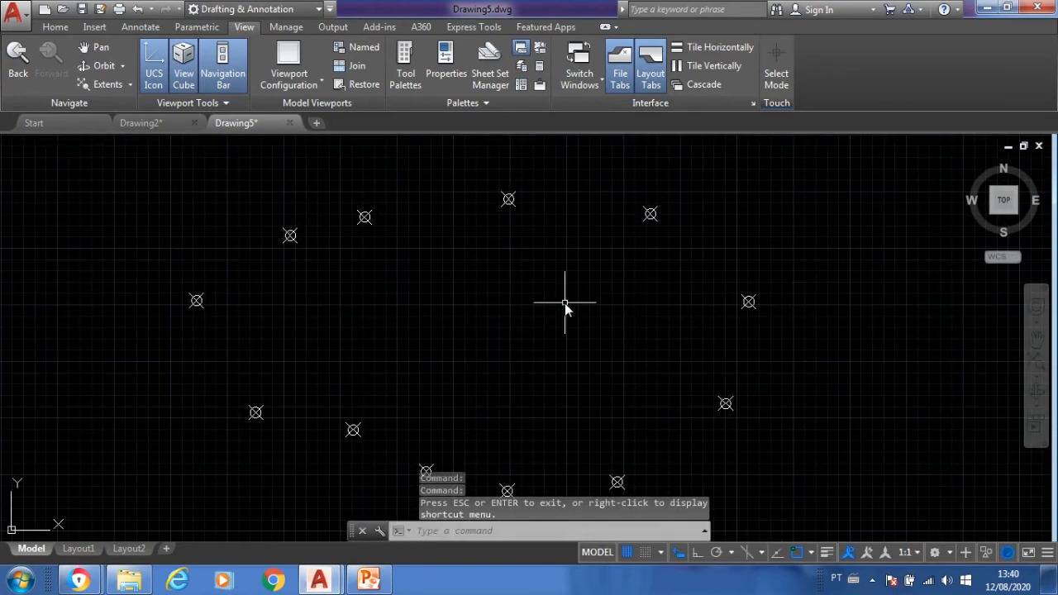
Step: Switch to Drawing2 to view the highlighted mouse wheel and keyboard keys, and return to Drawing5
{"action": "left_click", "coordinate": [542, 368]}
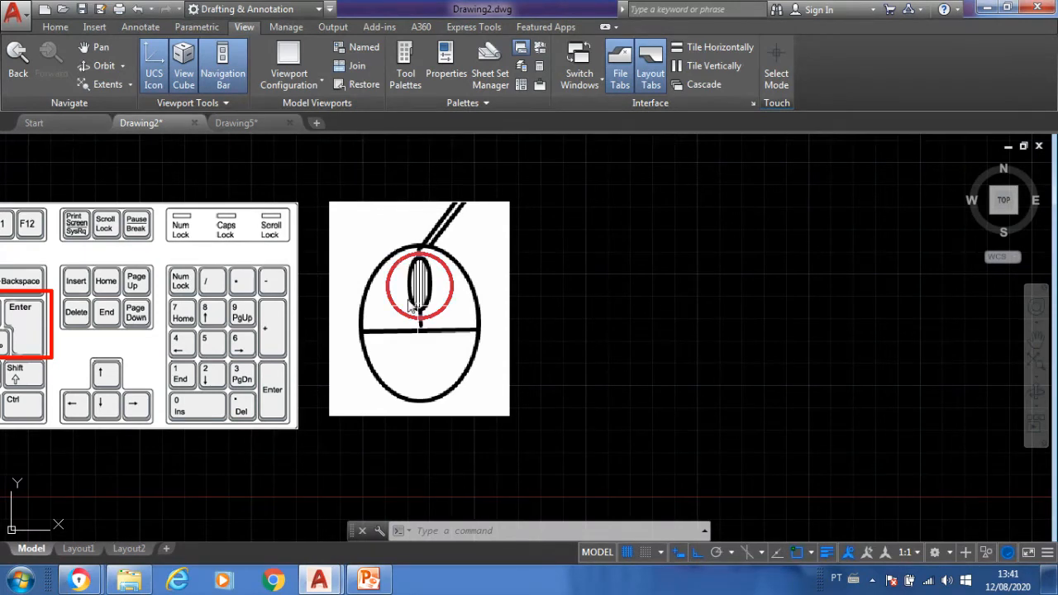
{"action": "middle_click_drag", "start_coordinate": [621, 268], "coordinate": [620, 271]}
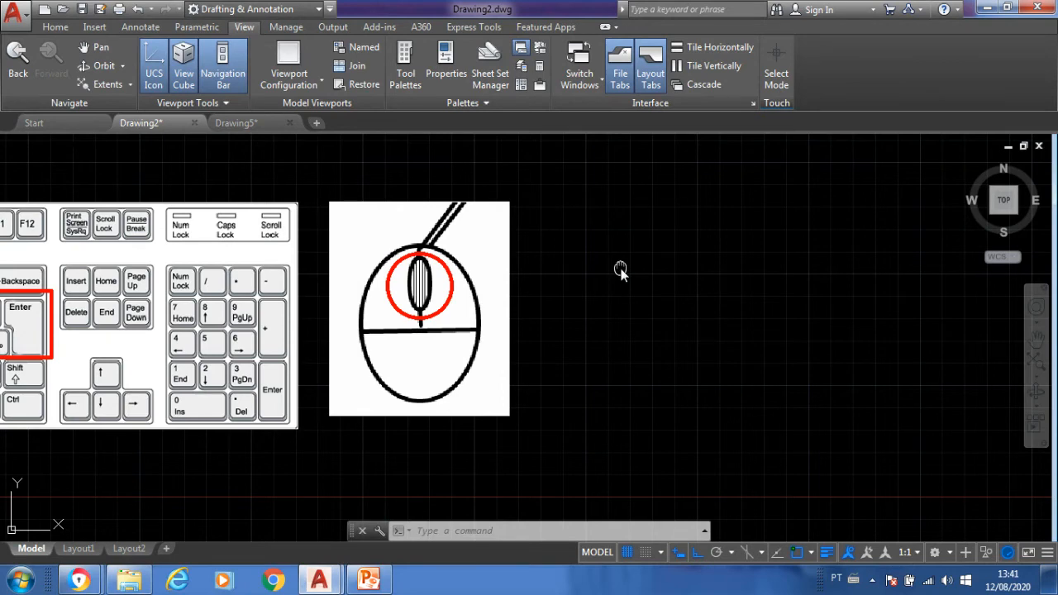
{"action": "middle_click_drag", "start_coordinate": [621, 271], "coordinate": [768, 288]}
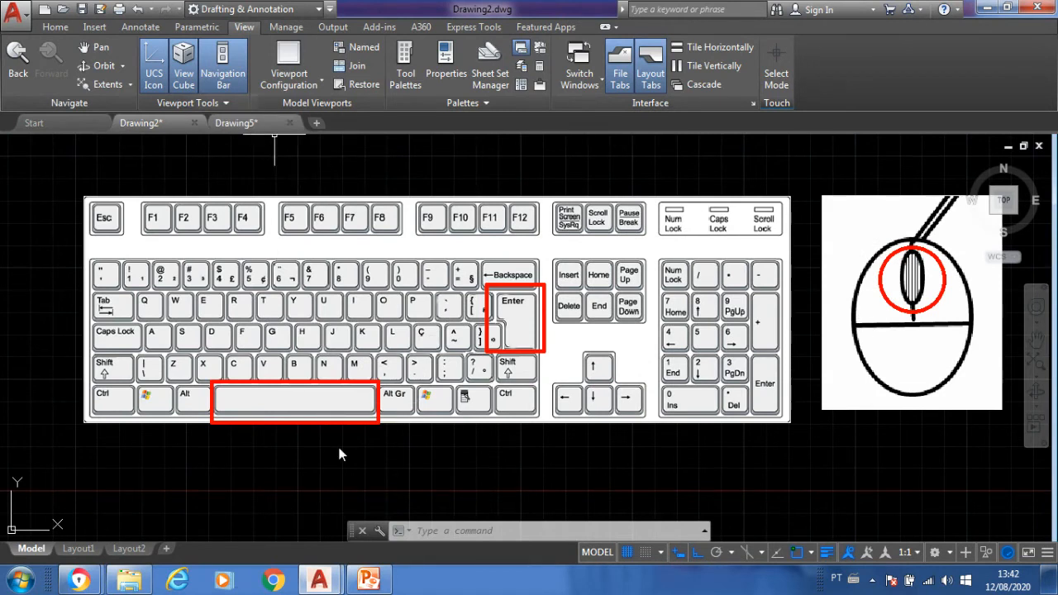
{"action": "key", "text": "ctrl+Tab"}
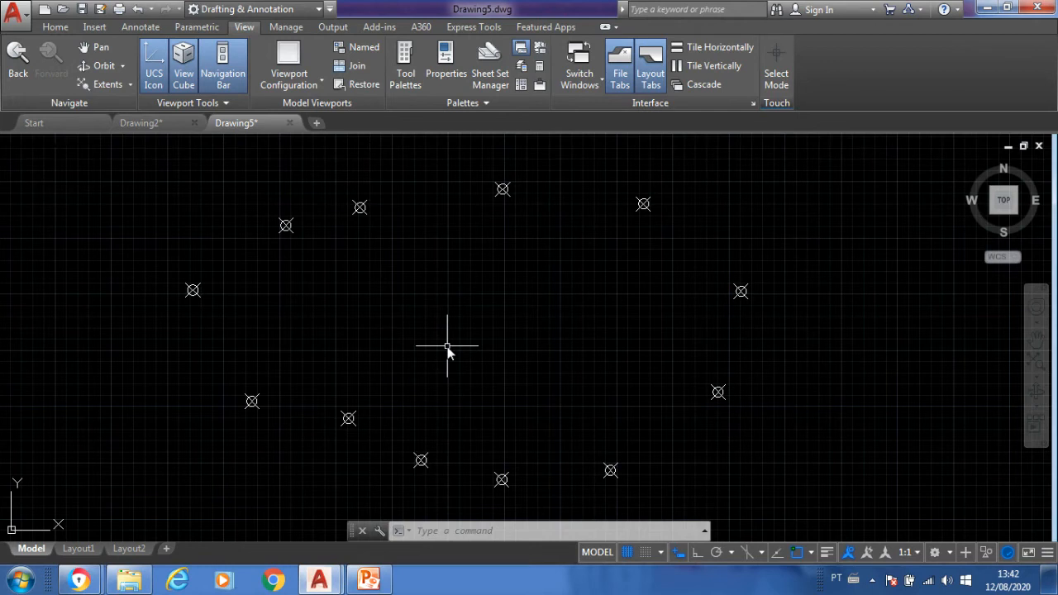
Step: Examine the whole ring of points at close and distant zoom levels
{"action": "scroll", "coordinate": [447, 347], "scroll_direction": "down", "scroll_amount": 8}
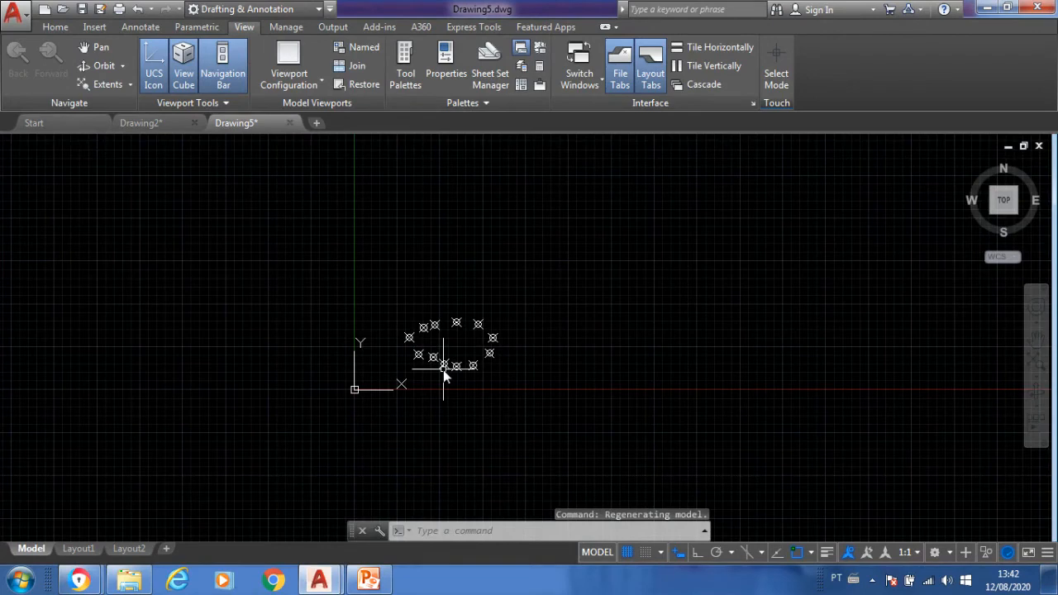
{"action": "scroll", "coordinate": [445, 364], "scroll_direction": "up", "scroll_amount": 4}
{"action": "scroll", "coordinate": [444, 364], "scroll_direction": "up", "scroll_amount": 7}
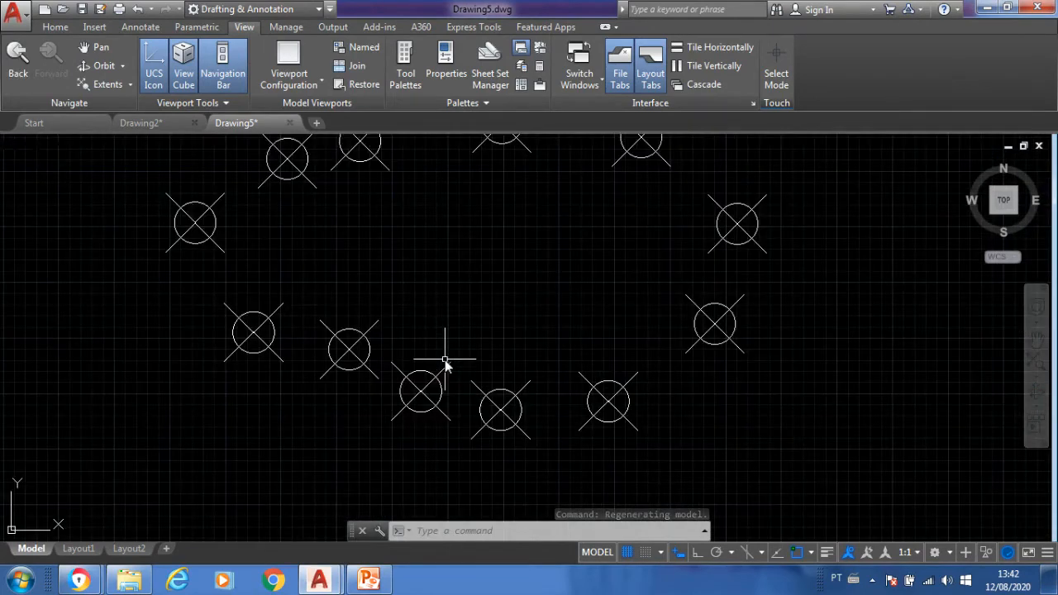
{"action": "scroll", "coordinate": [448, 361], "scroll_direction": "down", "scroll_amount": 4}
{"action": "scroll", "coordinate": [448, 361], "scroll_direction": "down", "scroll_amount": 3}
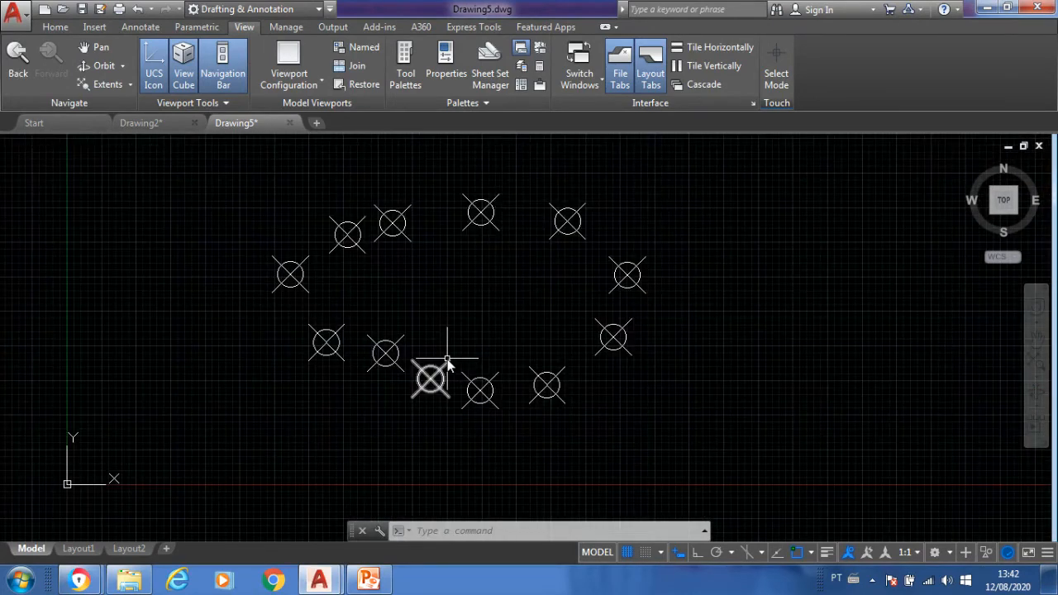
{"action": "middle_click_drag", "start_coordinate": [482, 331], "coordinate": [469, 389]}
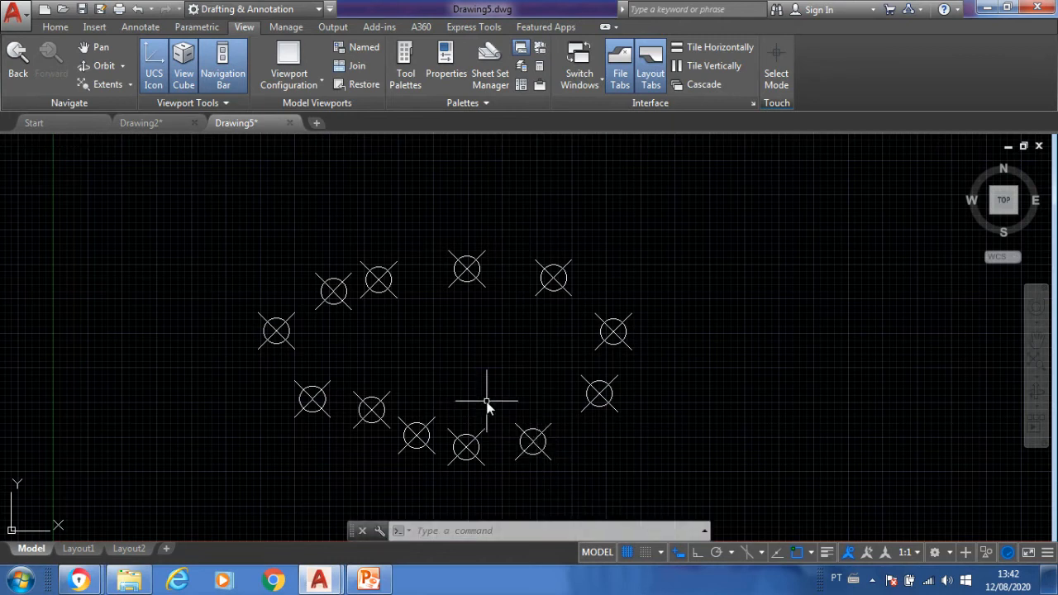
{"action": "scroll", "coordinate": [488, 406], "scroll_direction": "up", "scroll_amount": 4}
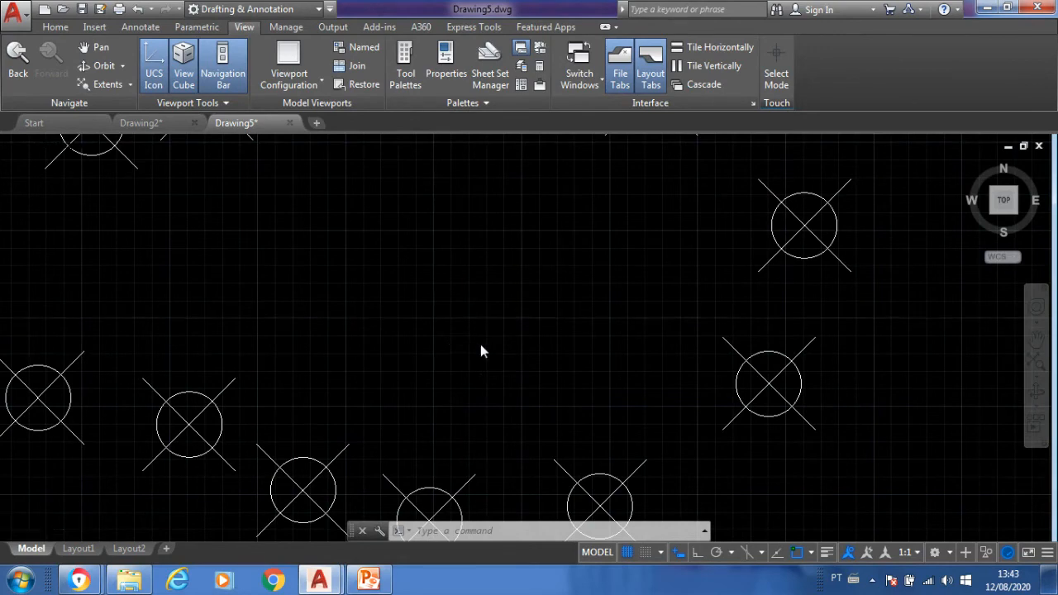
{"action": "scroll", "coordinate": [481, 344], "scroll_direction": "down", "scroll_amount": 9}
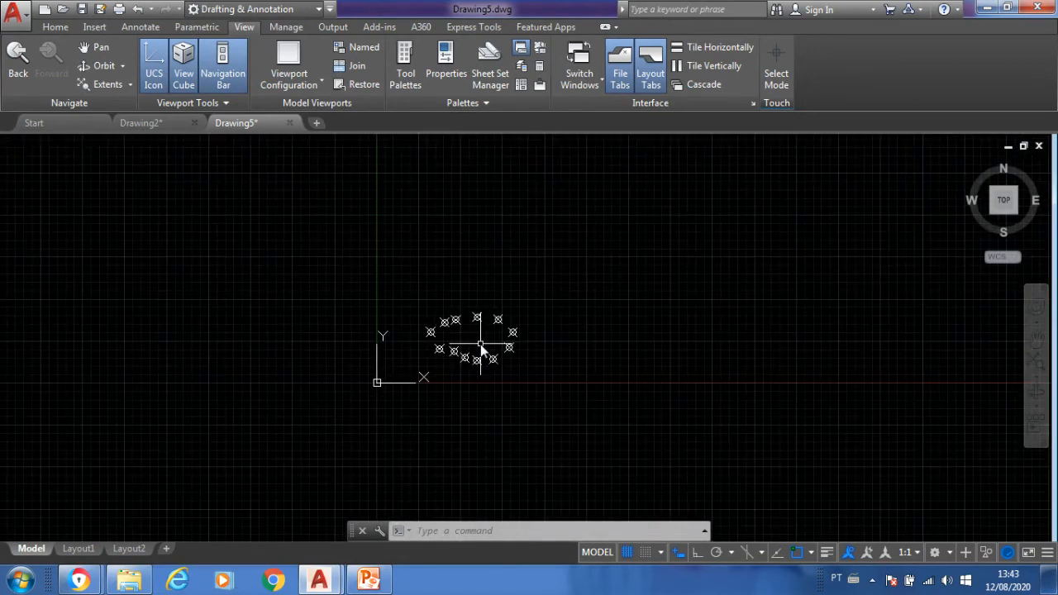
{"action": "scroll", "coordinate": [480, 344], "scroll_direction": "down", "scroll_amount": 2}
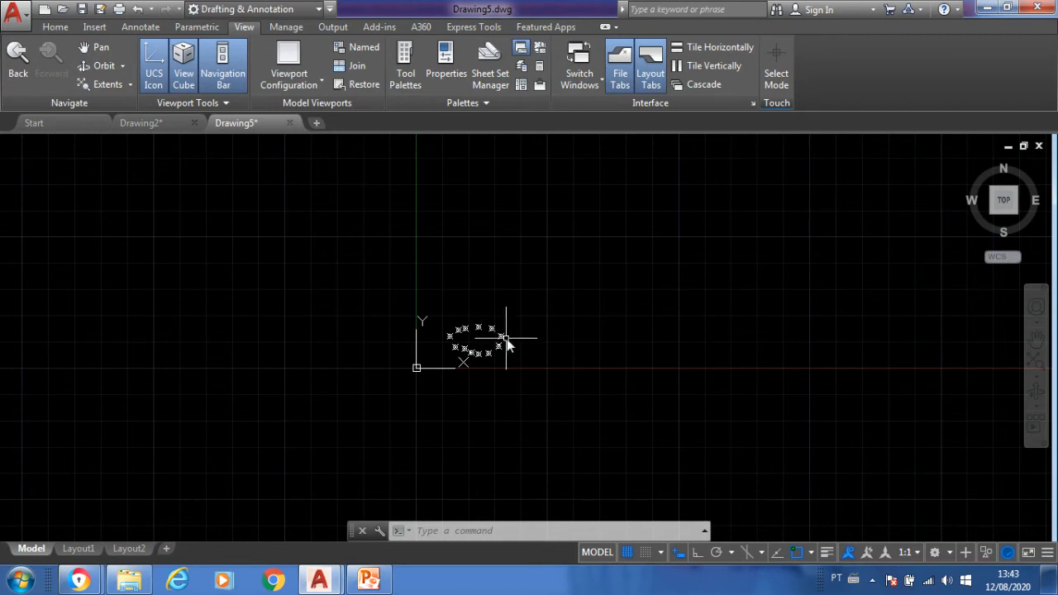
Step: Zoom in on the rightmost point and back out, and zoom in around the leftmost point of the ring
{"action": "mouse_move", "coordinate": [502, 341]}
{"action": "scroll", "coordinate": [500, 341], "scroll_direction": "up", "scroll_amount": 10}
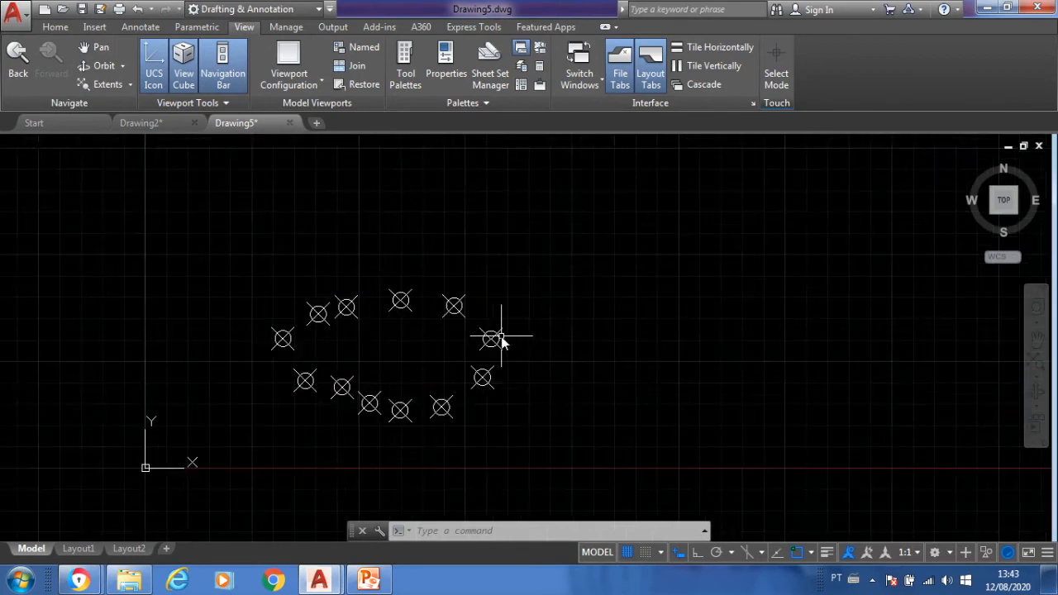
{"action": "scroll", "coordinate": [467, 345], "scroll_direction": "up", "scroll_amount": 6}
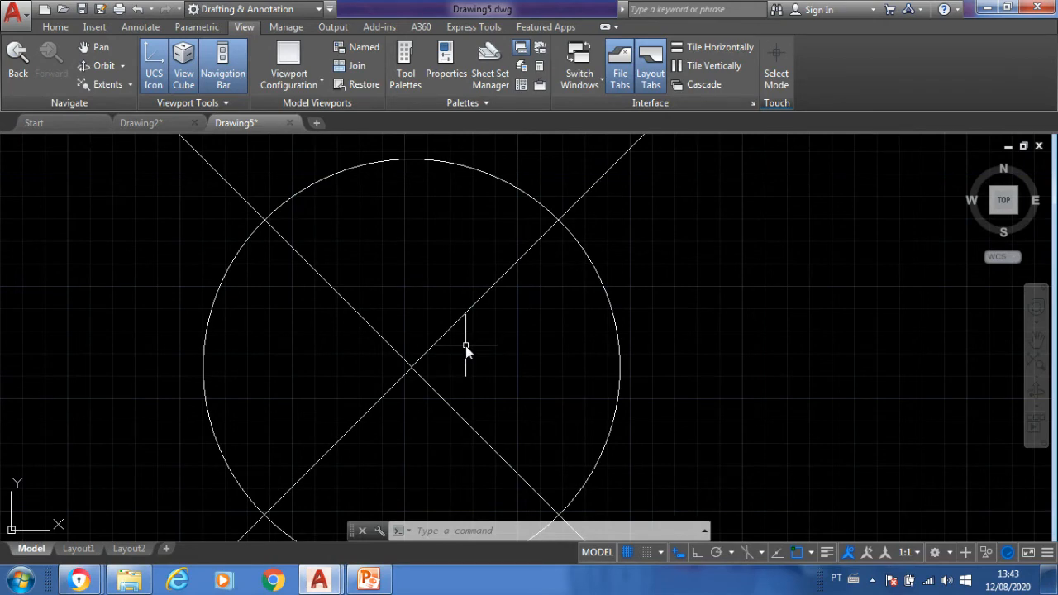
{"action": "scroll", "coordinate": [465, 345], "scroll_direction": "down", "scroll_amount": 10}
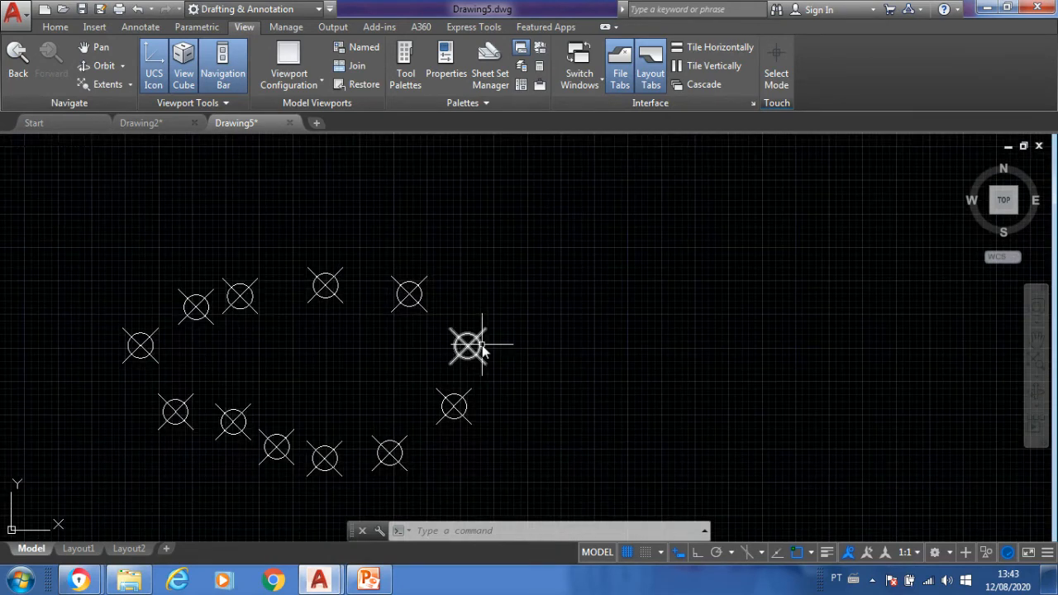
{"action": "scroll", "coordinate": [491, 345], "scroll_direction": "down", "scroll_amount": 5}
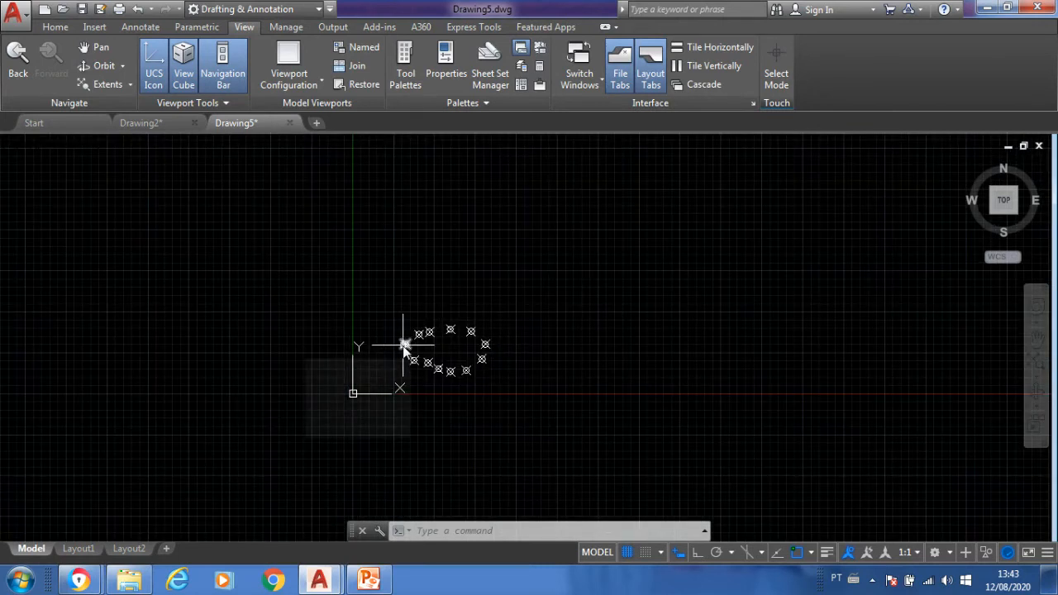
{"action": "scroll", "coordinate": [405, 346], "scroll_direction": "up", "scroll_amount": 2}
{"action": "scroll", "coordinate": [404, 346], "scroll_direction": "up", "scroll_amount": 5}
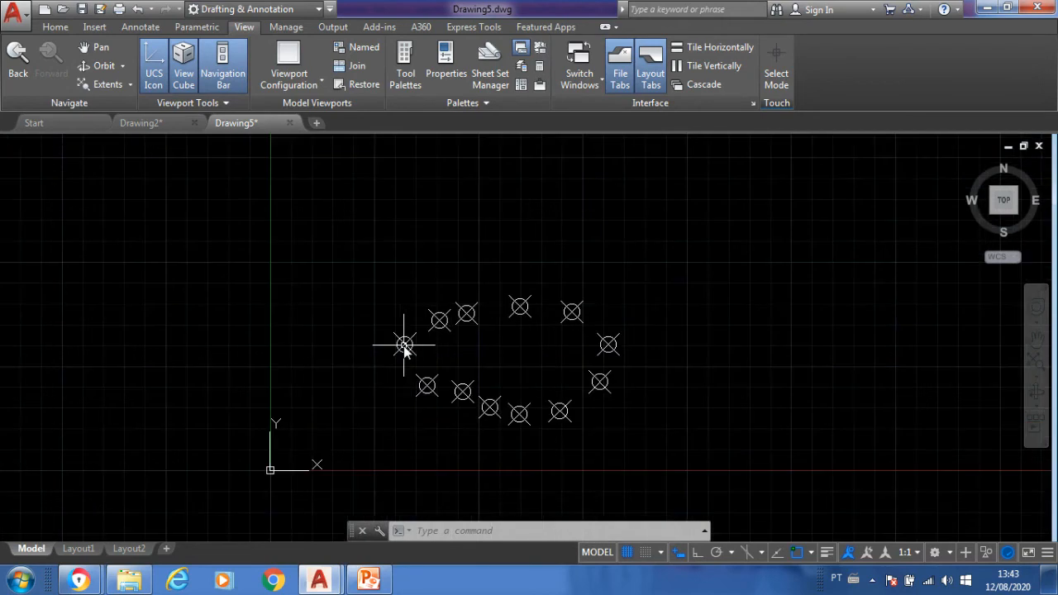
Step: Inspect the leftmost point of the ring up close and return to a view of all the points
{"action": "scroll", "coordinate": [404, 346], "scroll_direction": "up", "scroll_amount": 4}
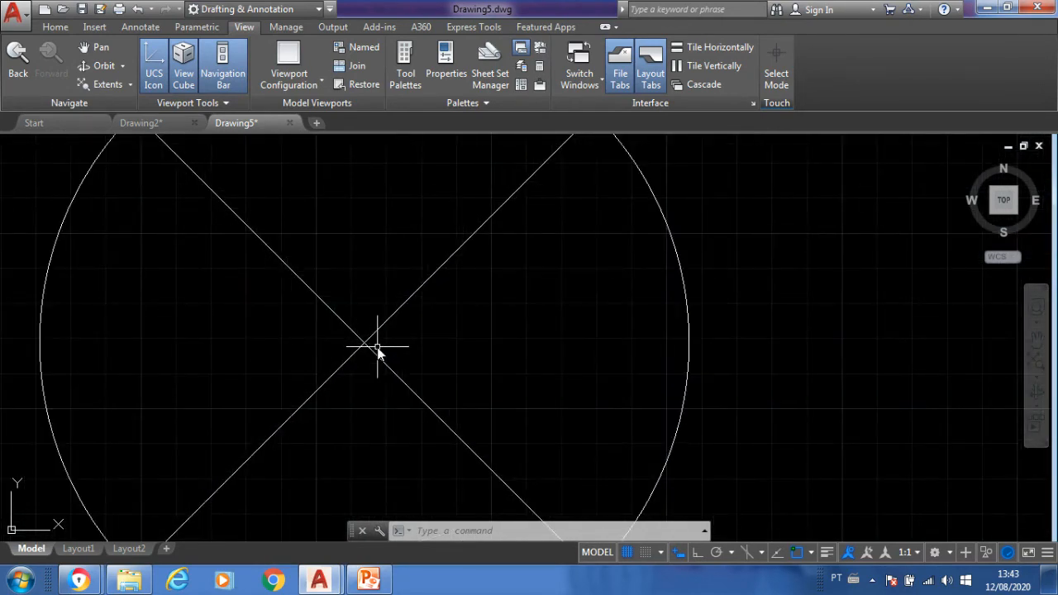
{"action": "scroll", "coordinate": [378, 351], "scroll_direction": "down", "scroll_amount": 10}
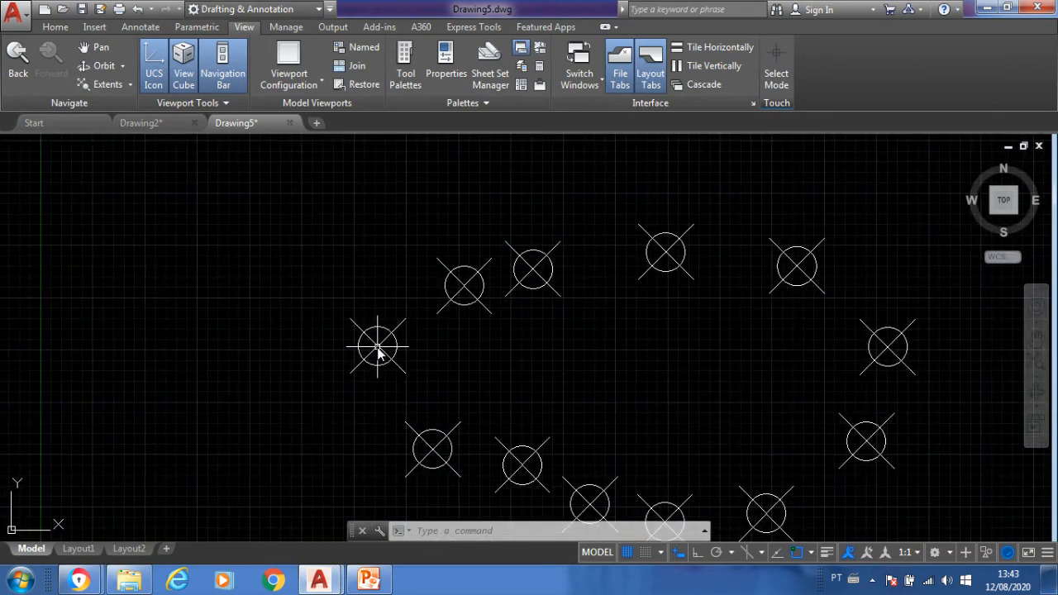
{"action": "scroll", "coordinate": [378, 351], "scroll_direction": "down", "scroll_amount": 4}
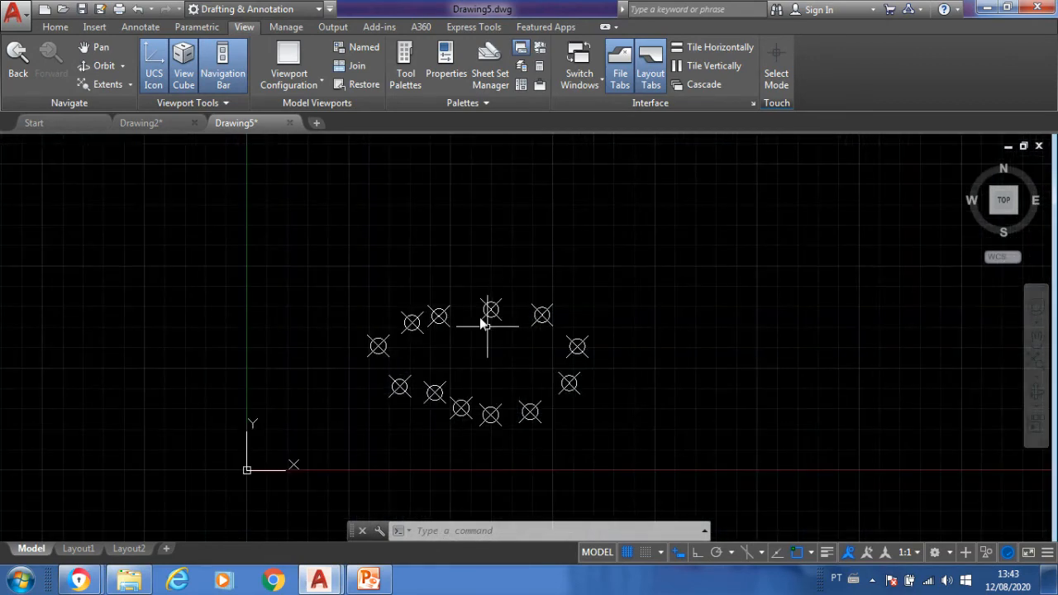
Step: Zoom in on the uppermost point and back out, and pan the whole ring of points slightly upward
{"action": "scroll", "coordinate": [488, 320], "scroll_direction": "up", "scroll_amount": 5}
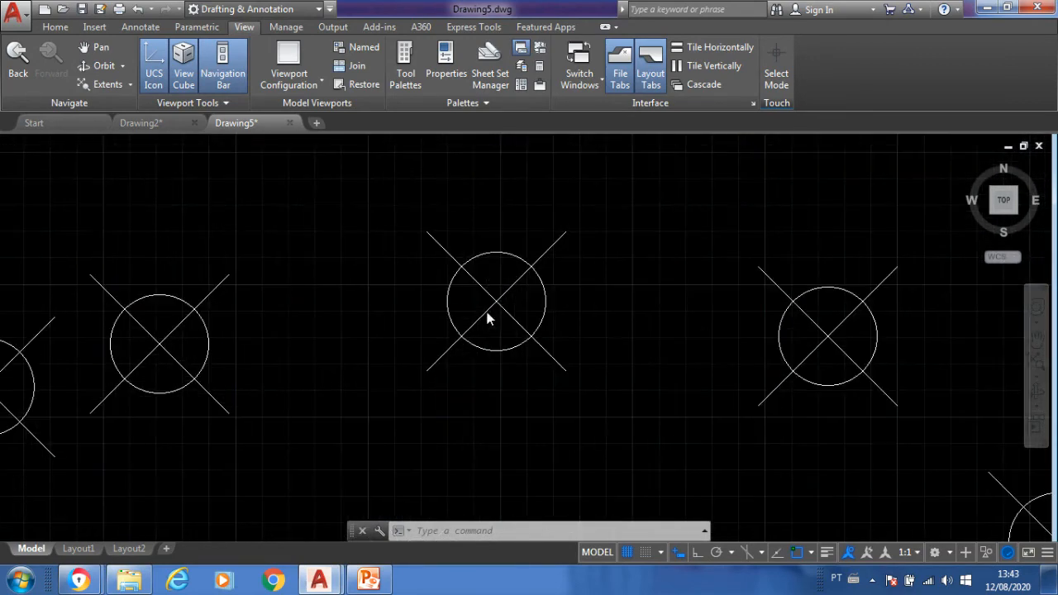
{"action": "scroll", "coordinate": [488, 321], "scroll_direction": "up", "scroll_amount": 6}
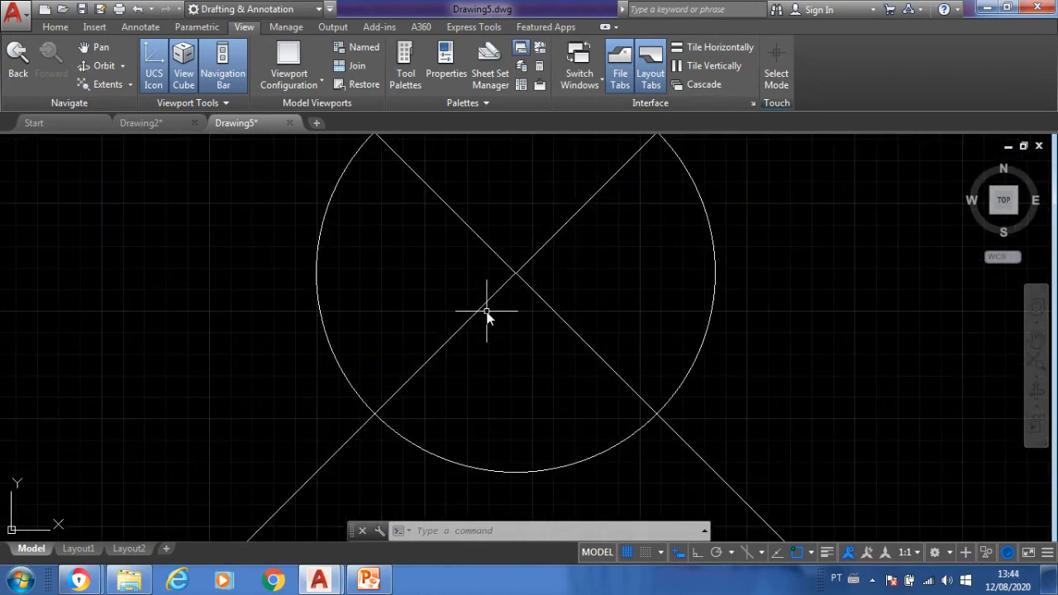
{"action": "scroll", "coordinate": [487, 314], "scroll_direction": "up", "scroll_amount": 2}
{"action": "scroll", "coordinate": [488, 315], "scroll_direction": "down", "scroll_amount": 8}
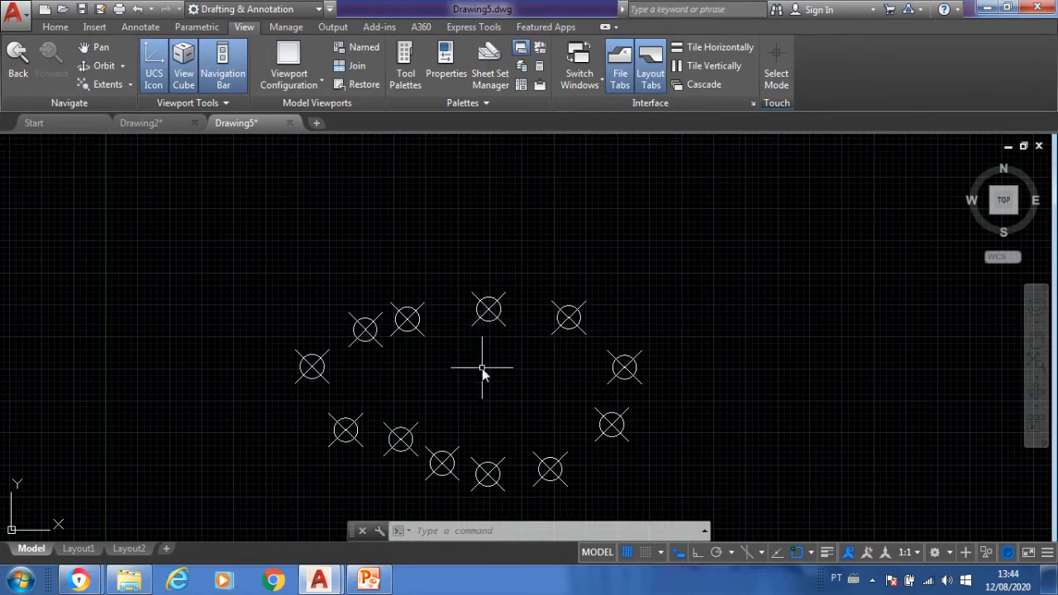
{"action": "mouse_move", "coordinate": [485, 387]}
{"action": "middle_mouse_down"}
{"action": "mouse_move", "coordinate": [488, 367]}
{"action": "mouse_move", "coordinate": [531, 322]}
{"action": "middle_mouse_up"}
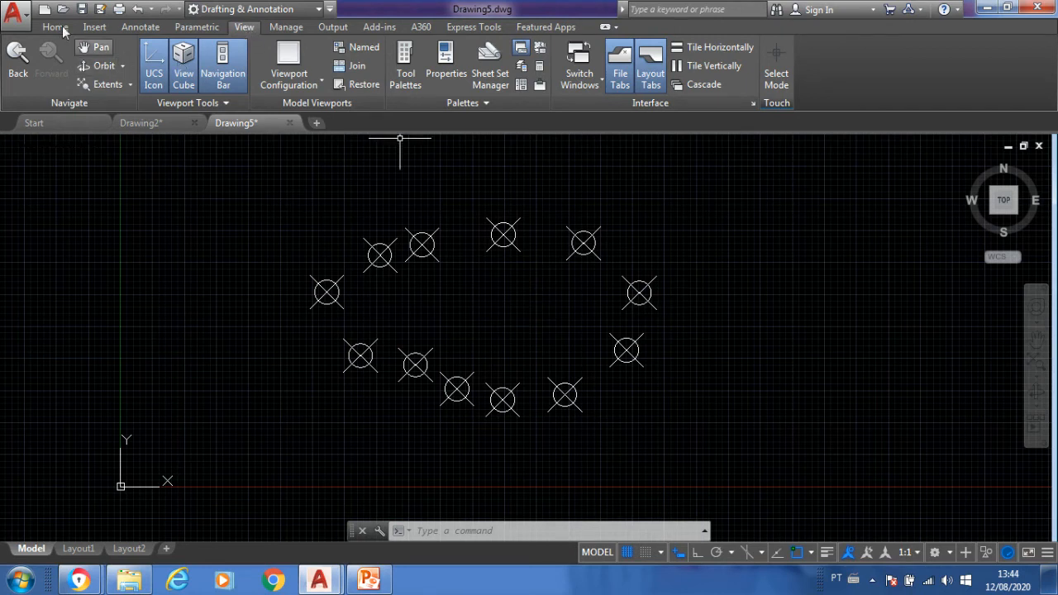
Step: Zoom the drawing to its extents, and zoom back out until the ring of points is small near the origin
{"action": "left_click", "coordinate": [131, 85]}
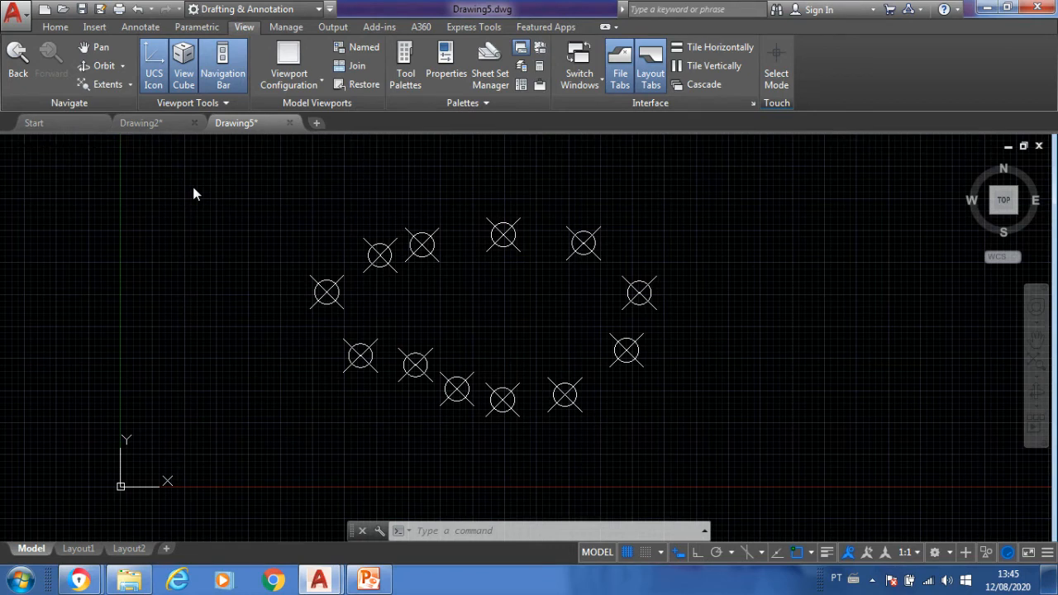
{"action": "left_click", "coordinate": [113, 87]}
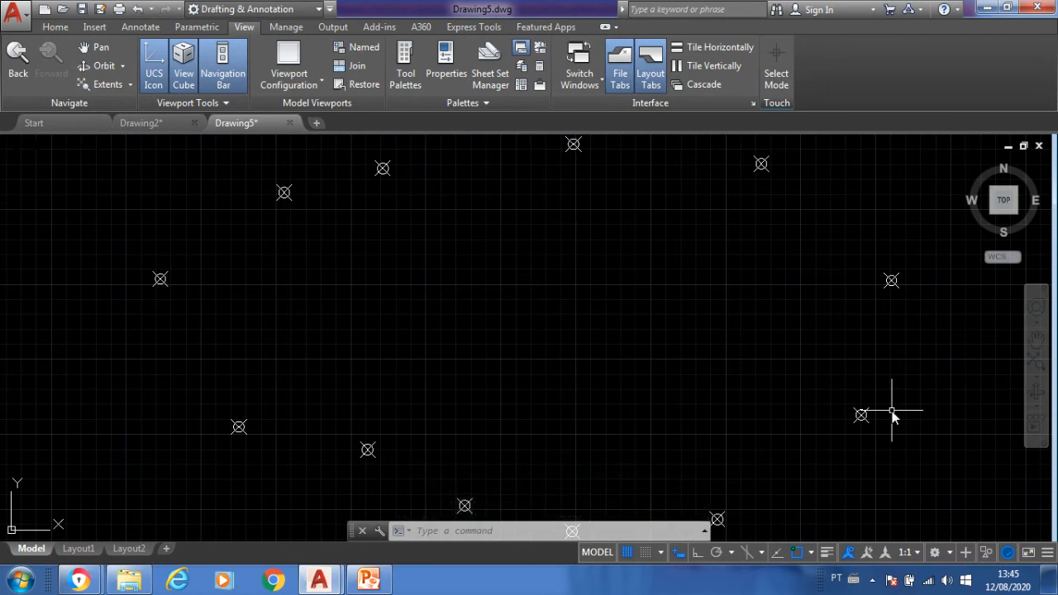
{"action": "scroll", "coordinate": [626, 307], "scroll_direction": "down", "scroll_amount": 5}
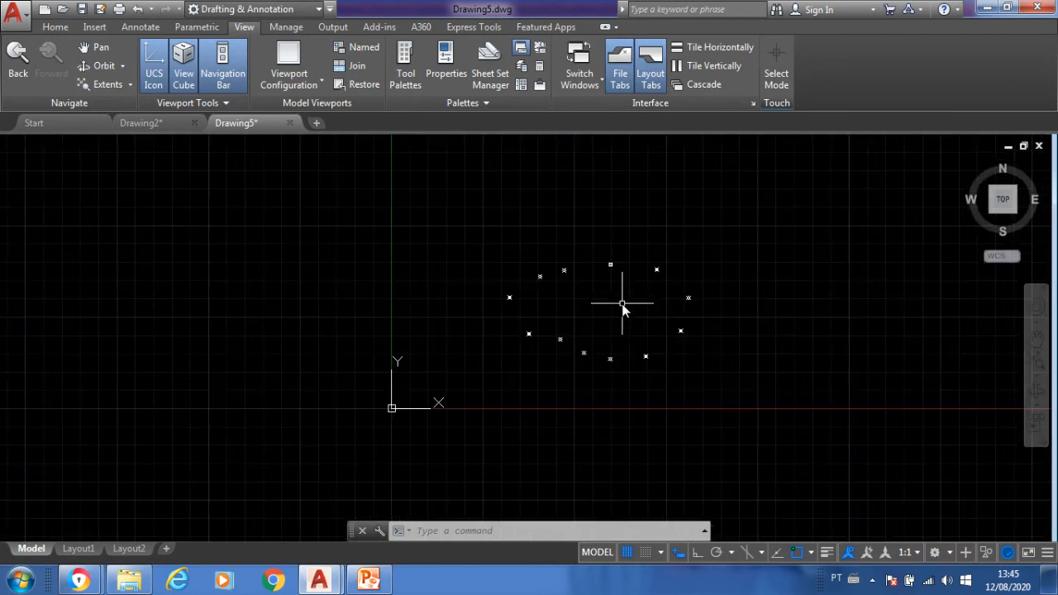
{"action": "scroll", "coordinate": [623, 309], "scroll_direction": "down", "scroll_amount": 2}
{"action": "middle_click_drag", "start_coordinate": [785, 331], "coordinate": [663, 351]}
{"action": "scroll", "coordinate": [630, 352], "scroll_direction": "down", "scroll_amount": 2}
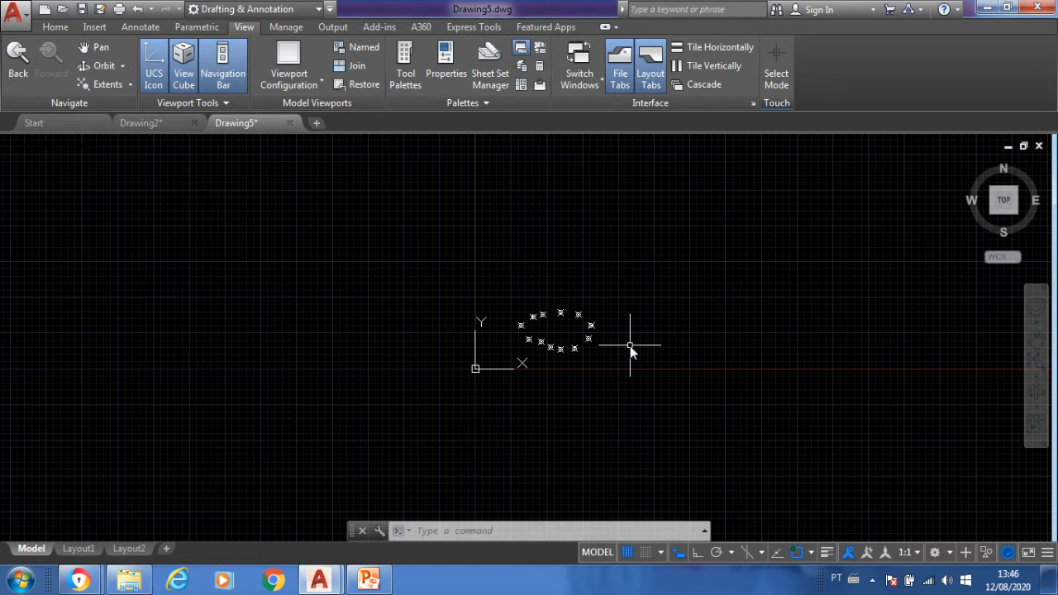
Step: Fit the ring of points to the view using the ZOOM command's Extents option
{"action": "type", "text": "z"}
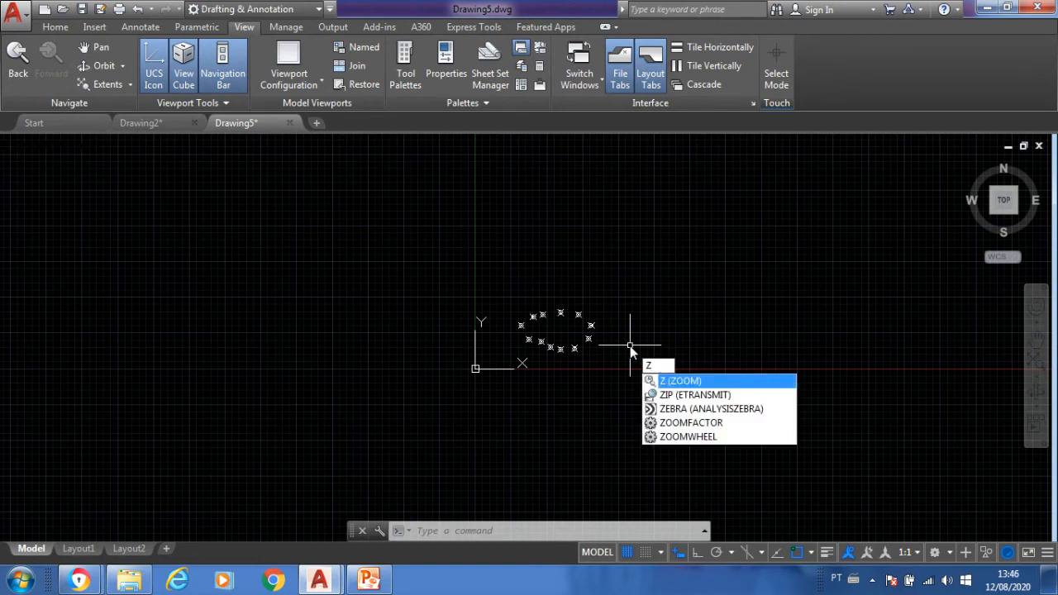
{"action": "key", "text": "Return"}
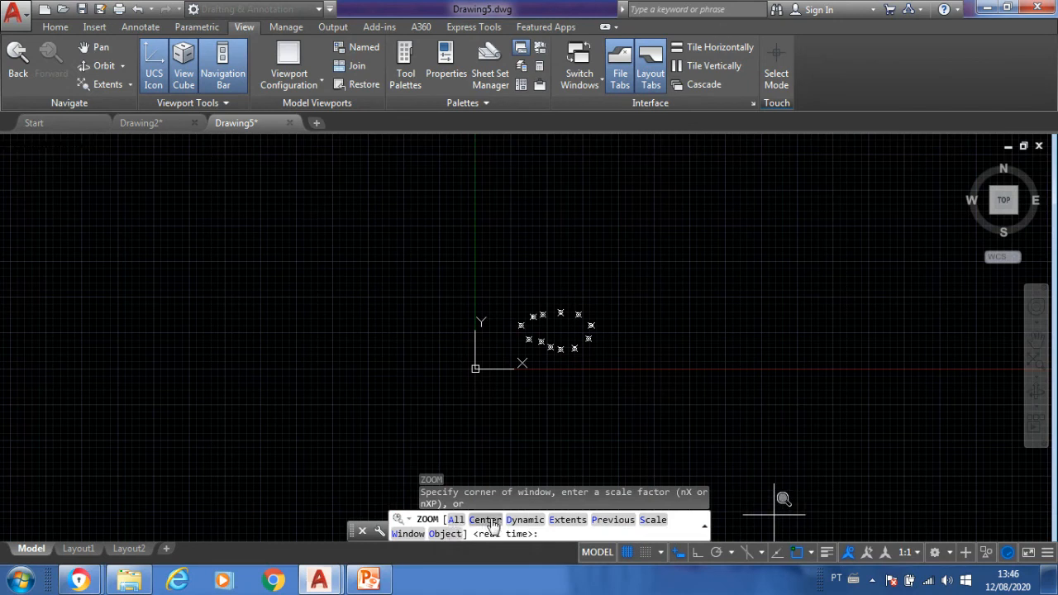
{"action": "left_click", "coordinate": [567, 520]}
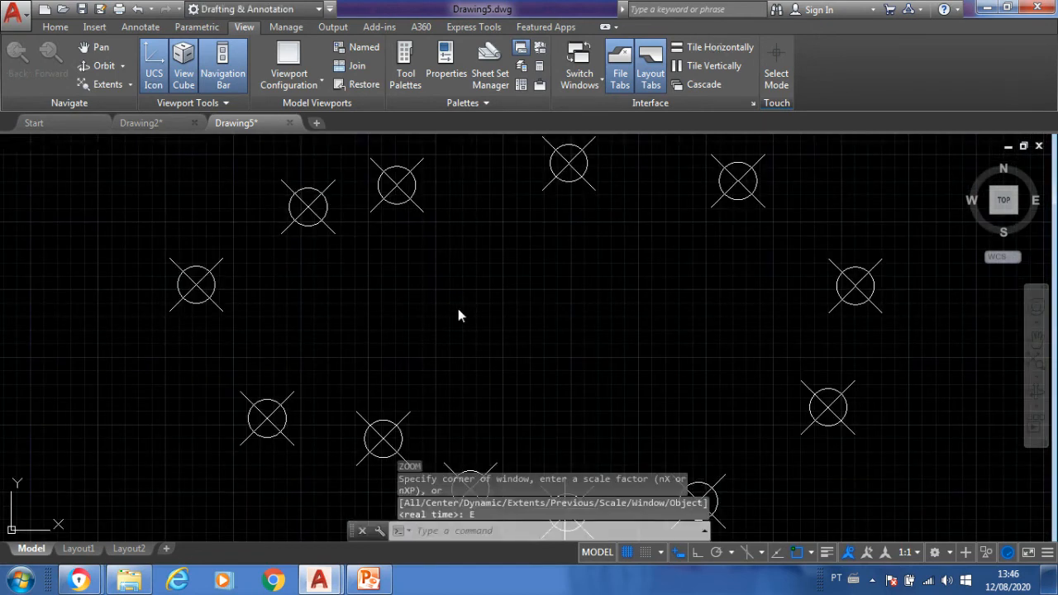
Step: Zoom out from the ring and repeat the ZOOM command with the Extents option (E)
{"action": "scroll", "coordinate": [525, 273], "scroll_direction": "down", "scroll_amount": 6}
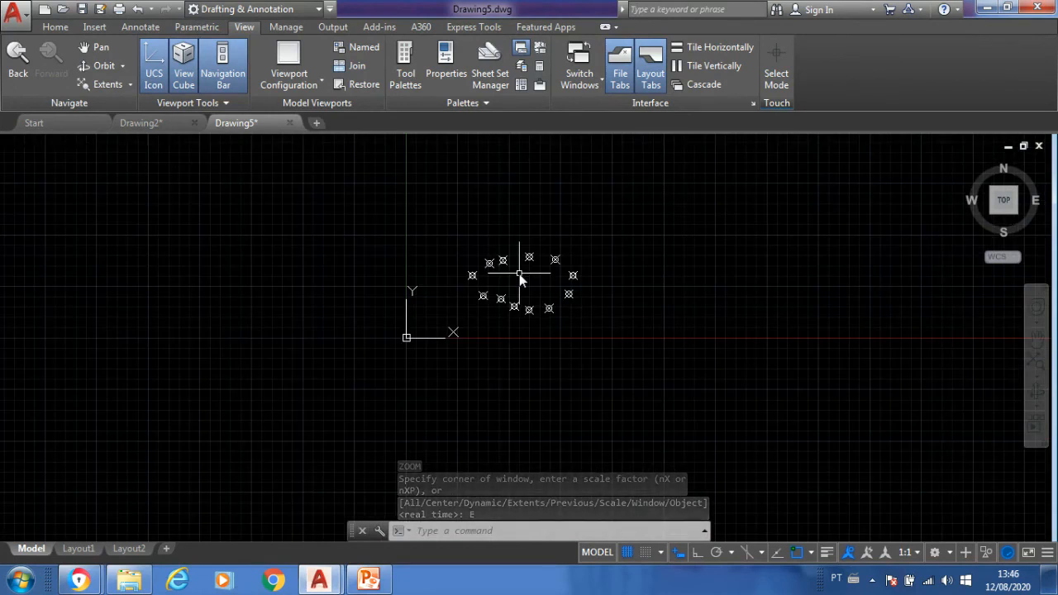
{"action": "type", "text": "z"}
{"action": "key", "text": "Return"}
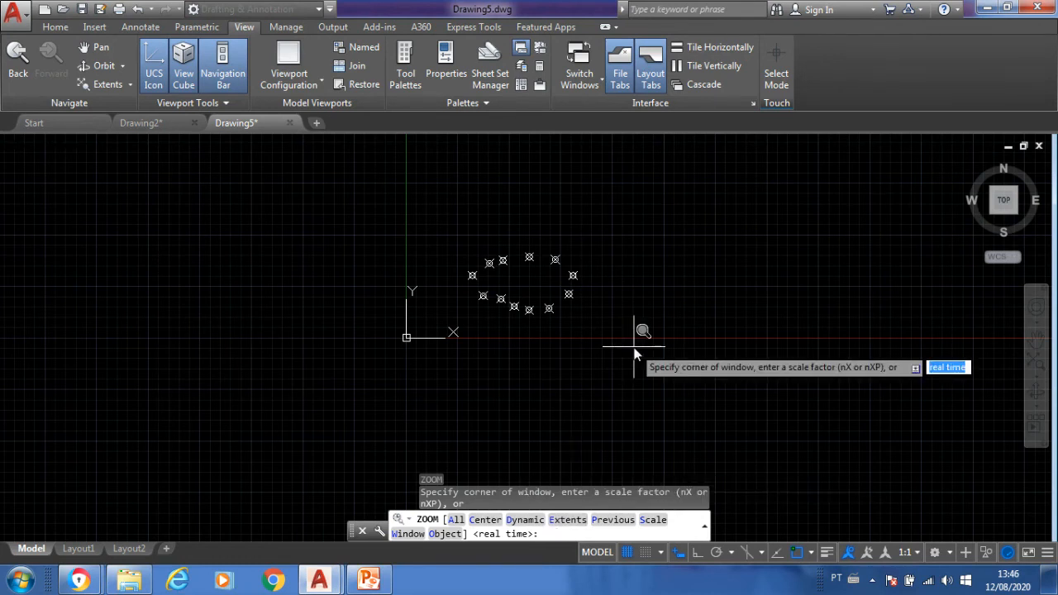
{"action": "type", "text": "e"}
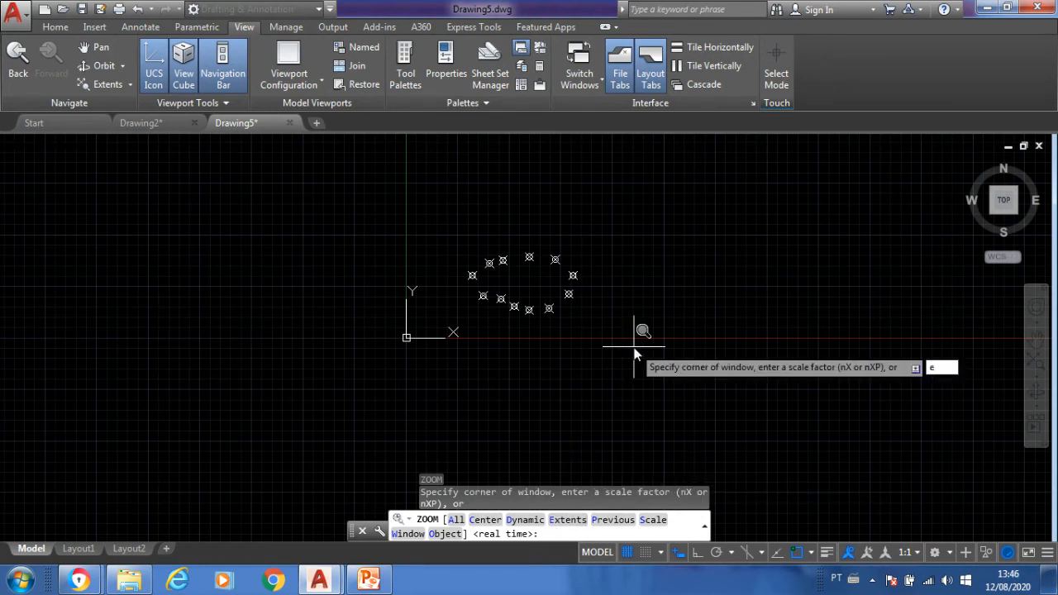
{"action": "key", "text": "Return"}
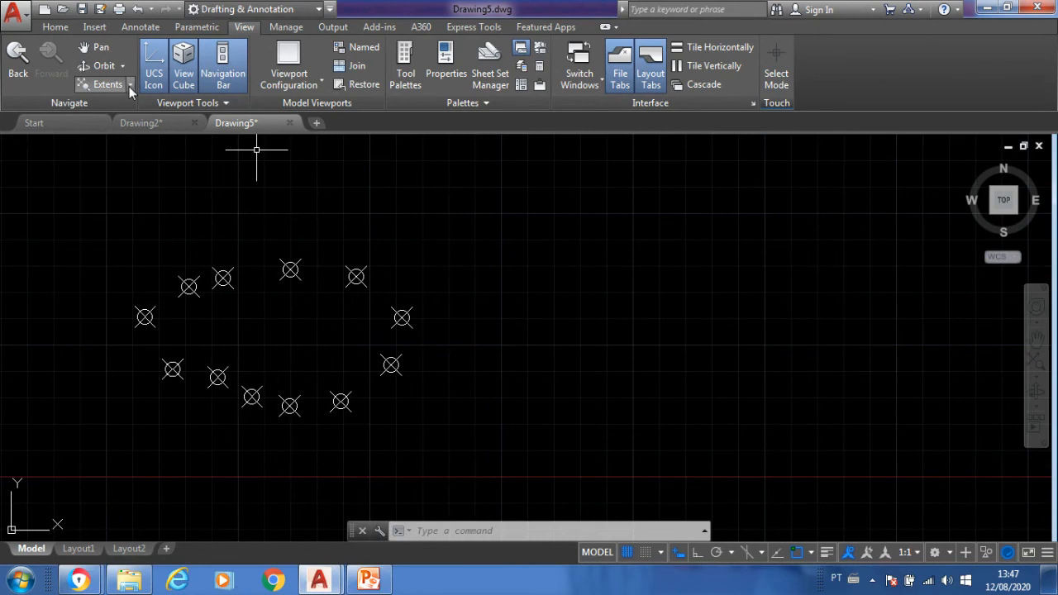
Step: Magnify the rightmost point of the ring with a Zoom Window drawn tightly around it
{"action": "left_click", "coordinate": [129, 86]}
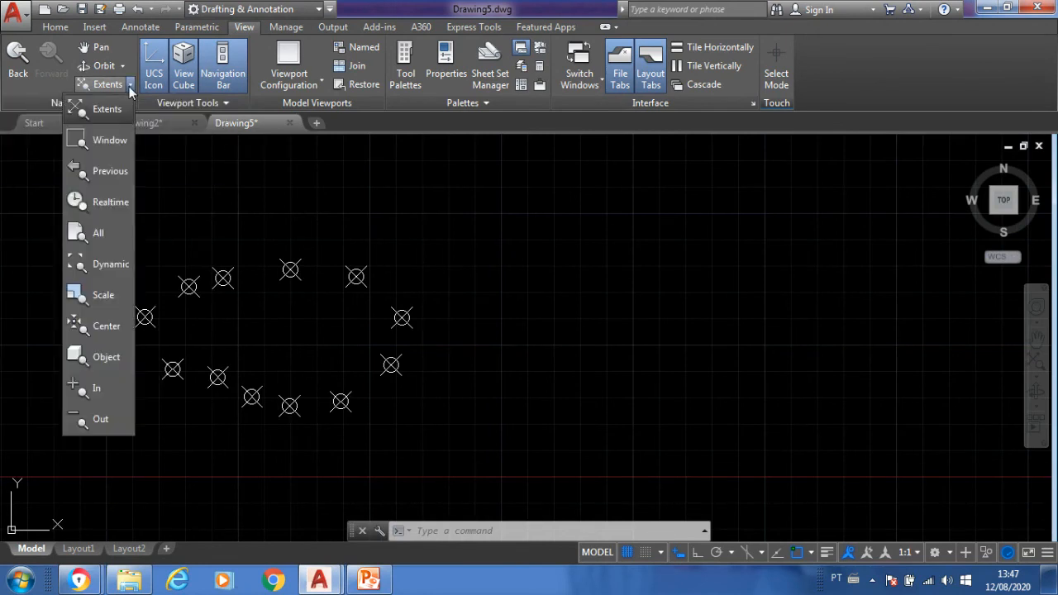
{"action": "left_click", "coordinate": [109, 140]}
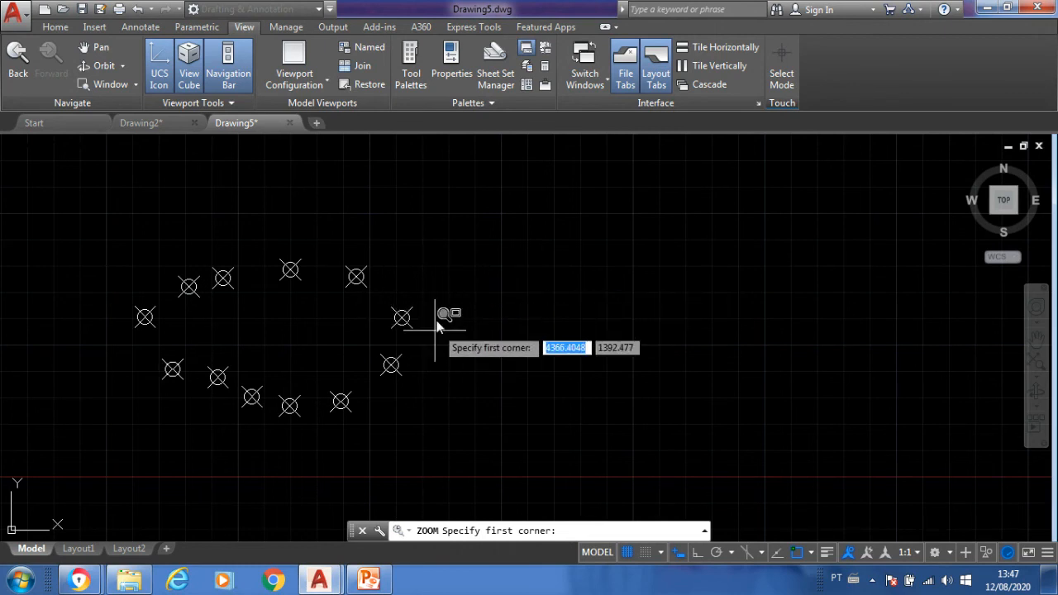
{"action": "left_click", "coordinate": [384, 300]}
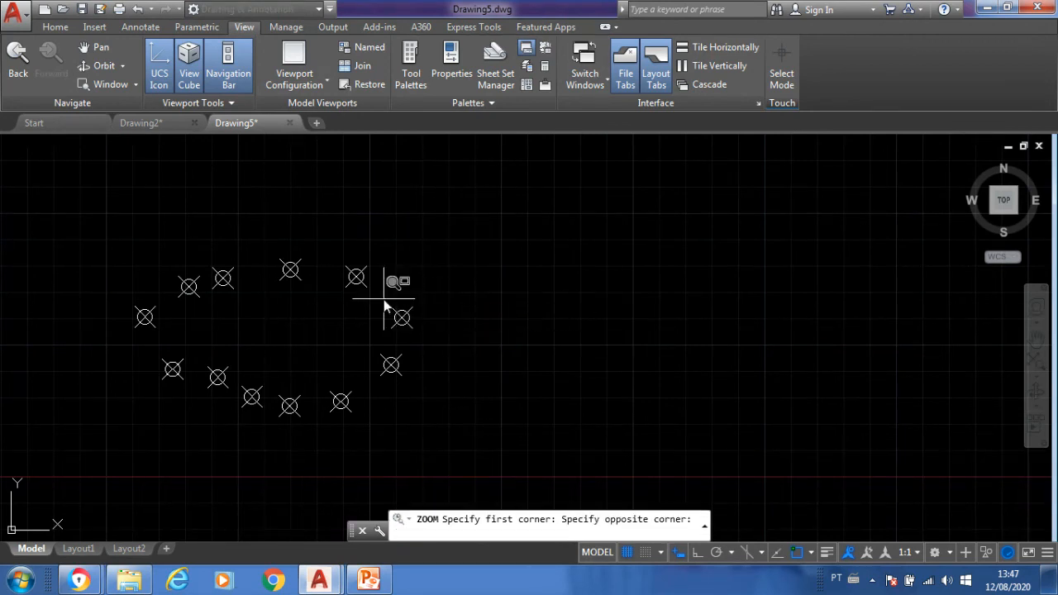
{"action": "left_click", "coordinate": [420, 339]}
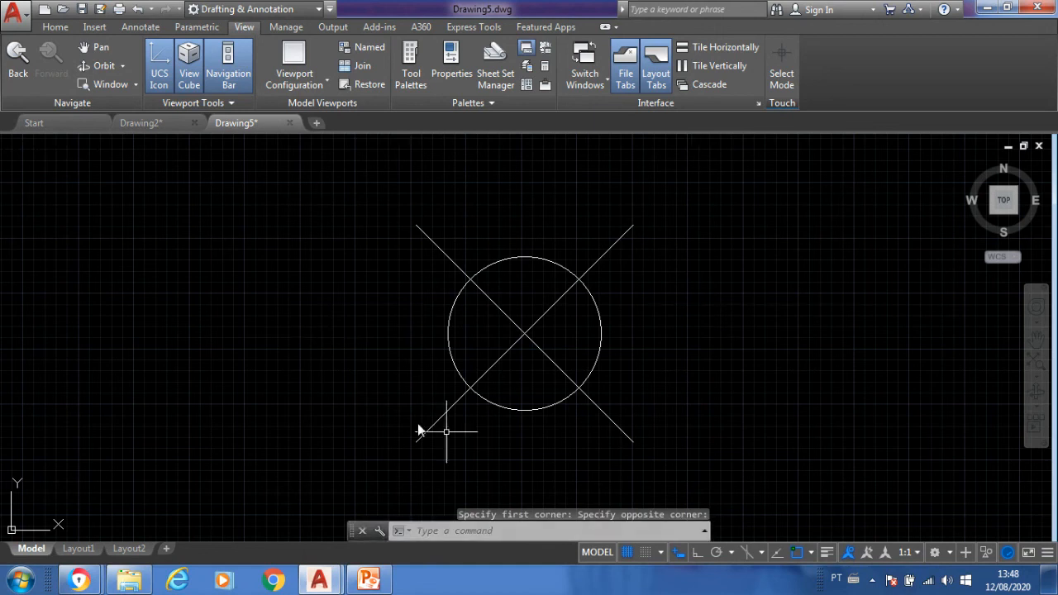
Step: Return to the whole ring and use the ZOOM command's Window option to enlarge the leftmost point
{"action": "scroll", "coordinate": [609, 363], "scroll_direction": "down", "scroll_amount": 2}
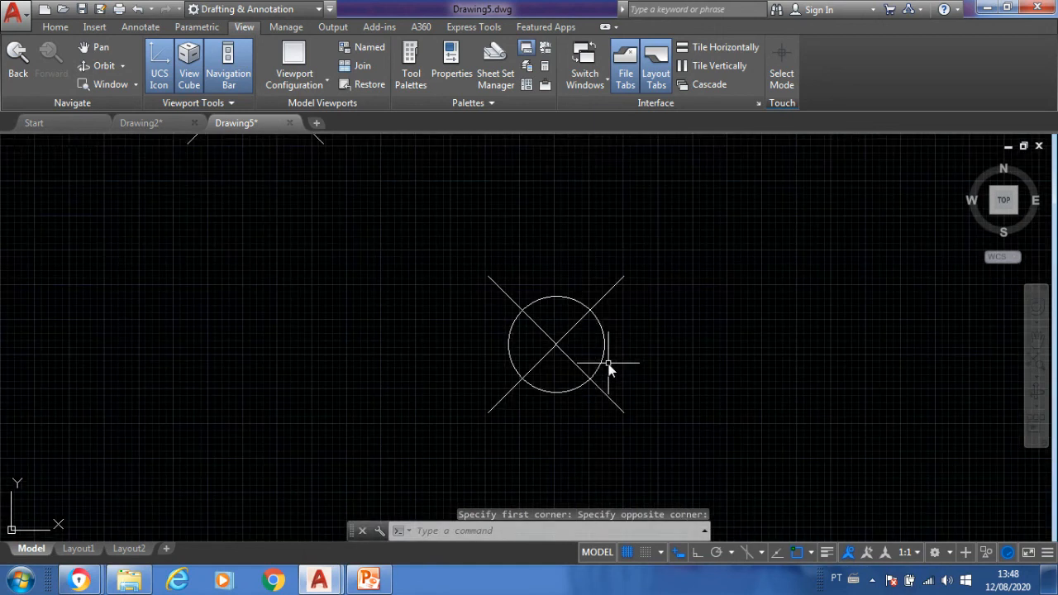
{"action": "scroll", "coordinate": [606, 363], "scroll_direction": "down", "scroll_amount": 6}
{"action": "scroll", "coordinate": [606, 363], "scroll_direction": "down", "scroll_amount": 2}
{"action": "mouse_move", "coordinate": [609, 442]}
{"action": "middle_mouse_down"}
{"action": "mouse_move", "coordinate": [620, 391]}
{"action": "mouse_move", "coordinate": [654, 405]}
{"action": "middle_mouse_up"}
{"action": "scroll", "coordinate": [622, 391], "scroll_direction": "up", "scroll_amount": 2}
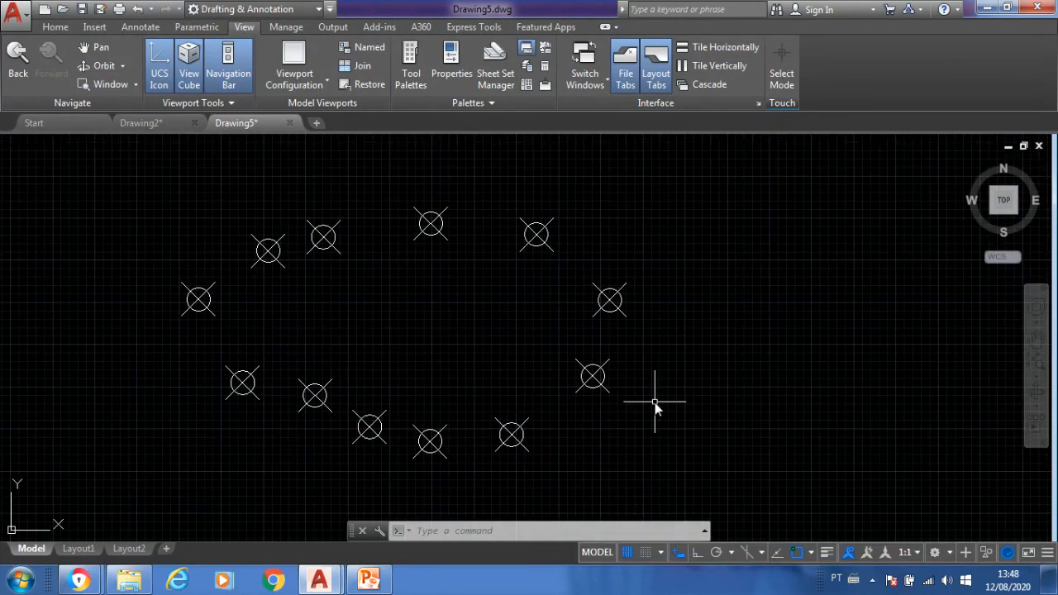
{"action": "type", "text": "z"}
{"action": "key", "text": "Return"}
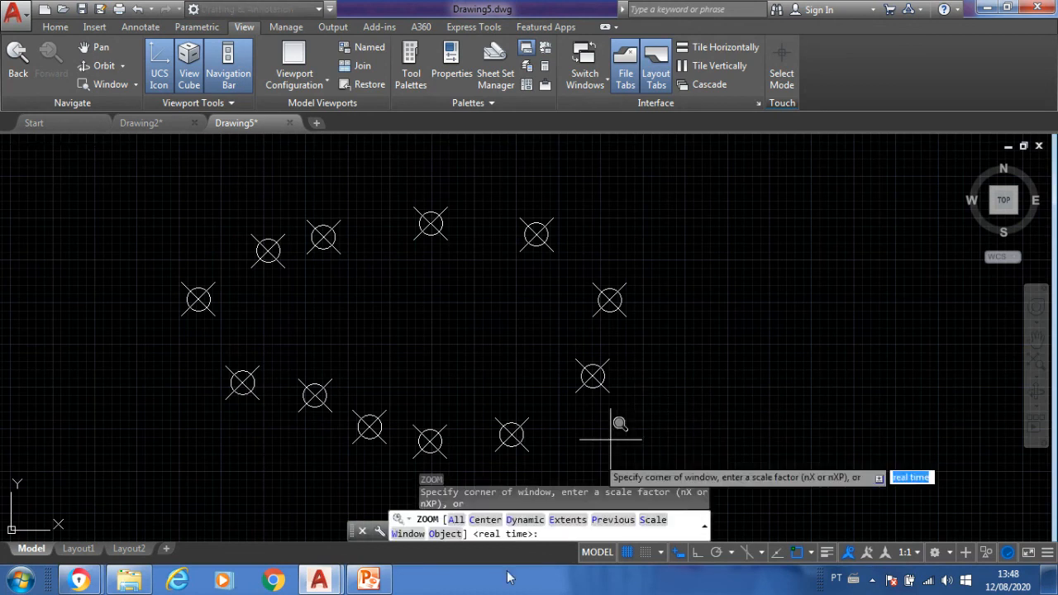
{"action": "left_click", "coordinate": [408, 534]}
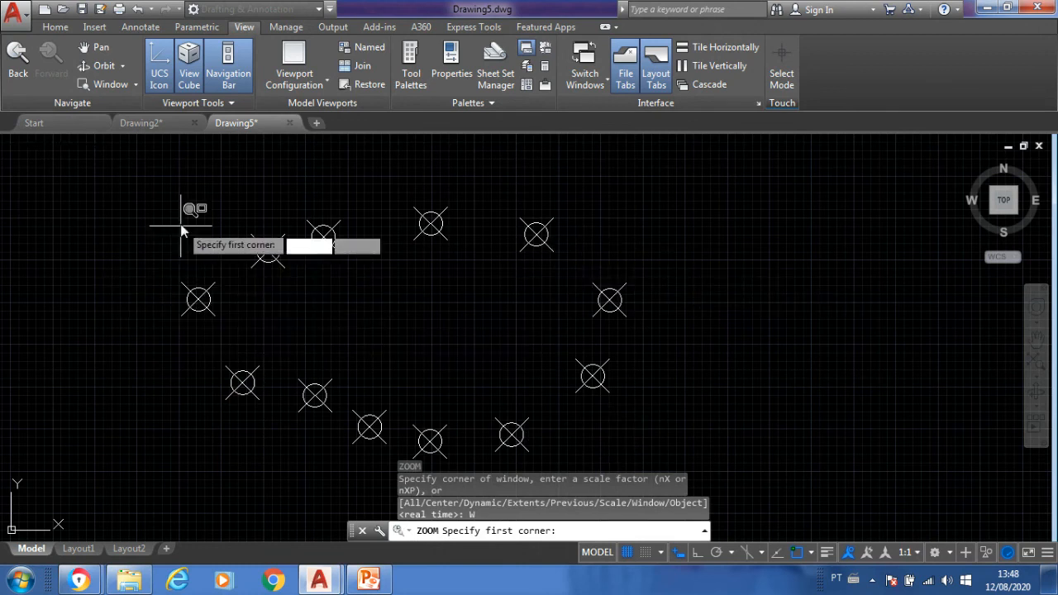
{"action": "left_click", "coordinate": [167, 272]}
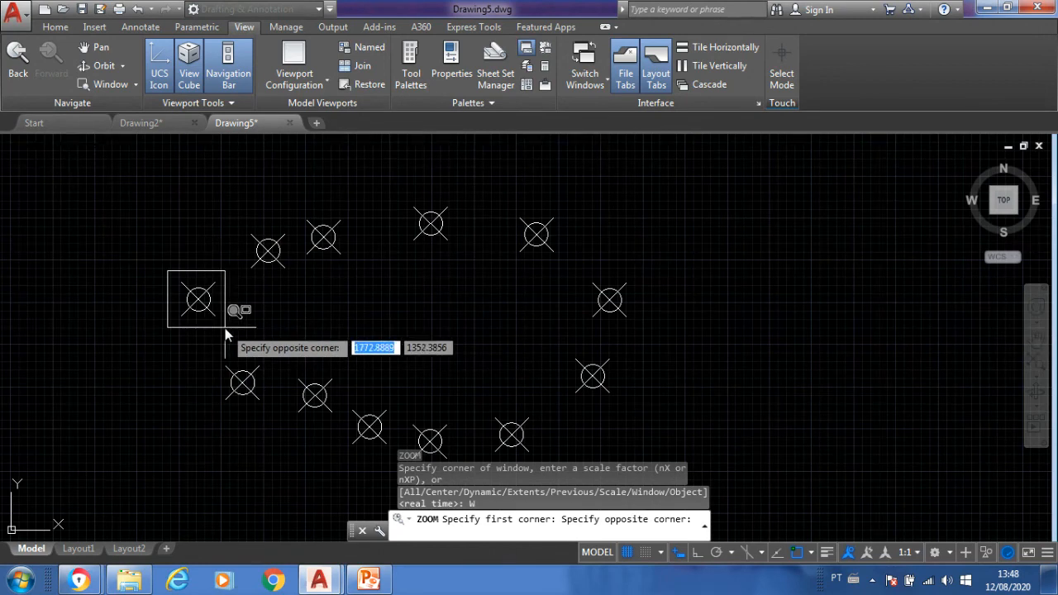
{"action": "left_click", "coordinate": [224, 328]}
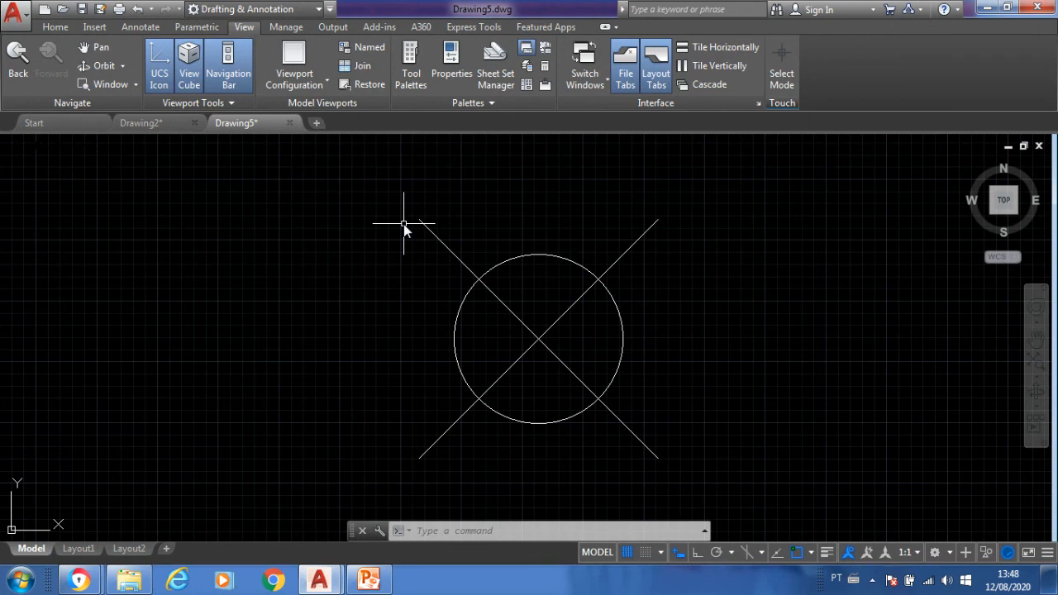
Step: Run ZOOM with option E to go from the enlarged leftmost point back to the drawing's extents
{"action": "type", "text": "co"}
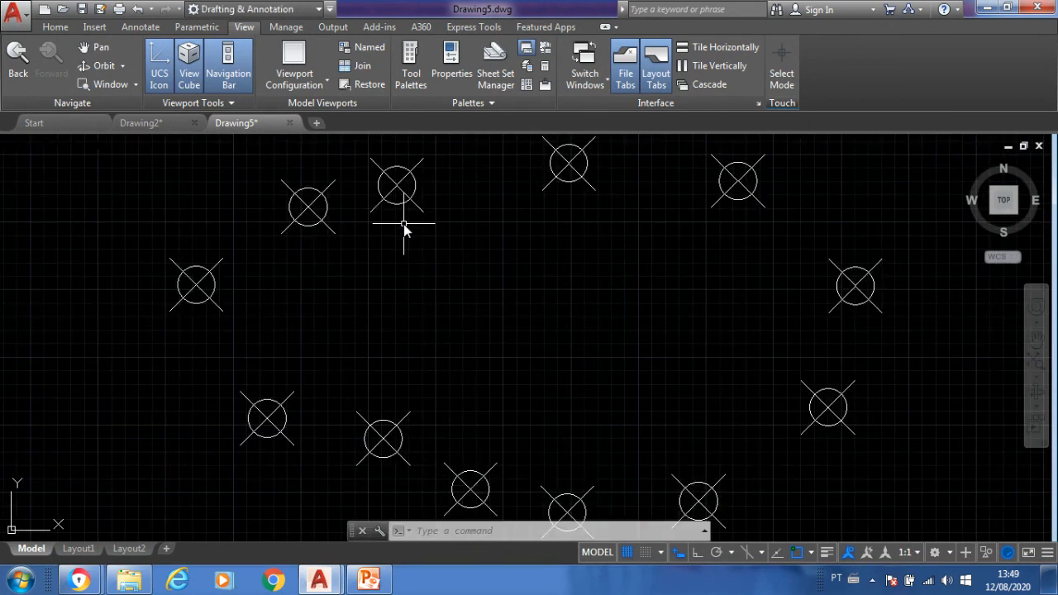
{"action": "type", "text": "z"}
{"action": "key", "text": "Return"}
{"action": "type", "text": "e"}
{"action": "key", "text": "Return"}
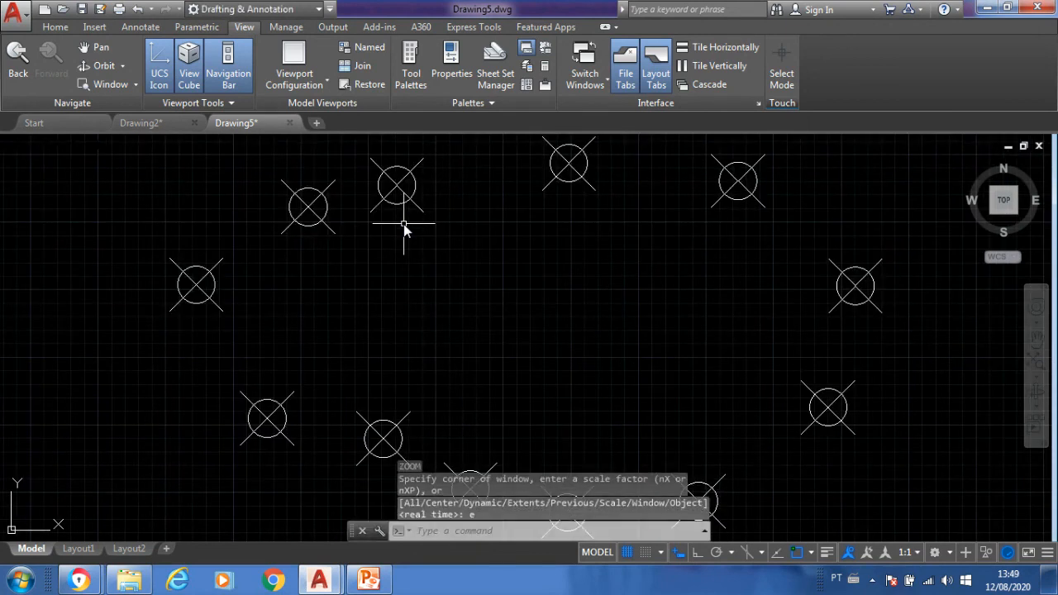